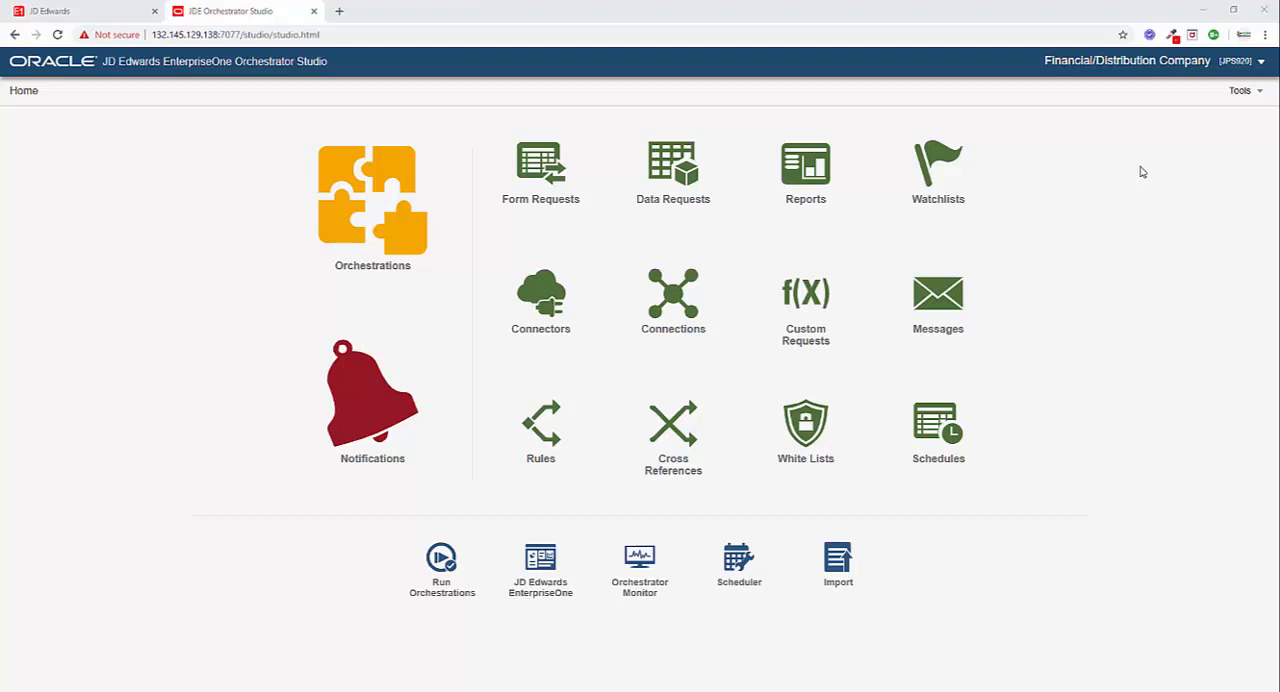
Open the ACBM_ORCH_AddItemAndBranch orchestration and examine the filter criteria and aggregation of its ACBM_DREQ_ItemCount data request.
click(351, 223)
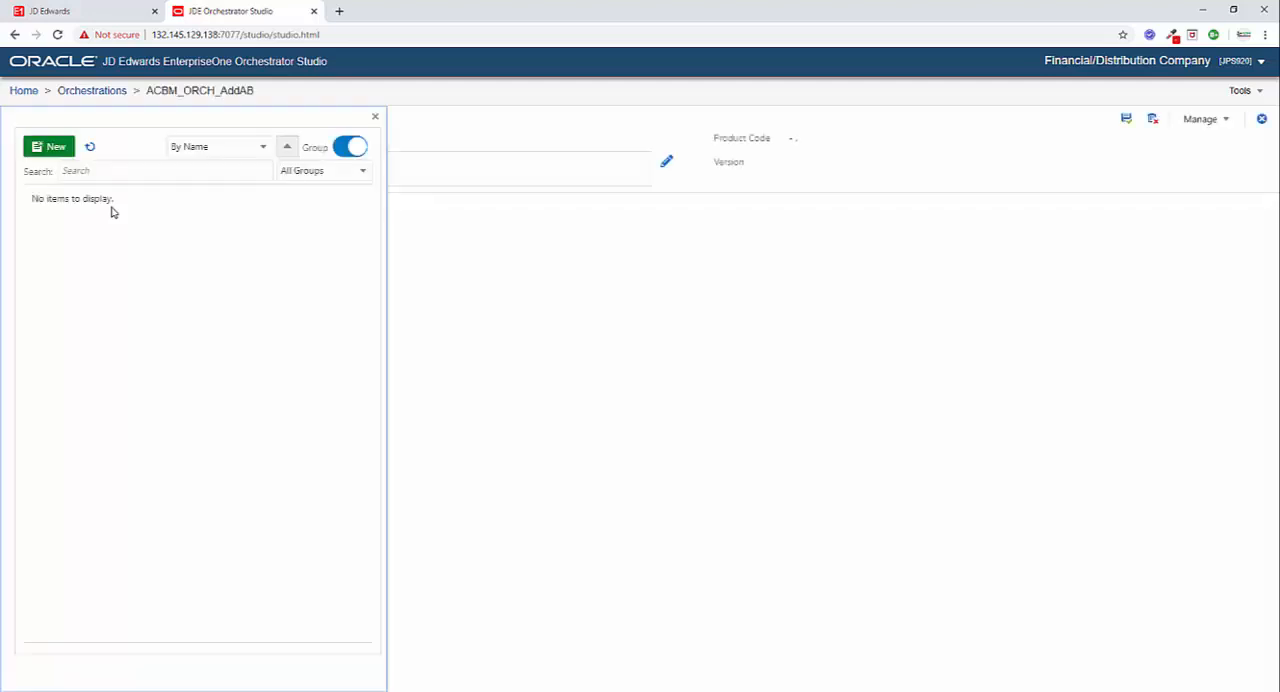
click(157, 404)
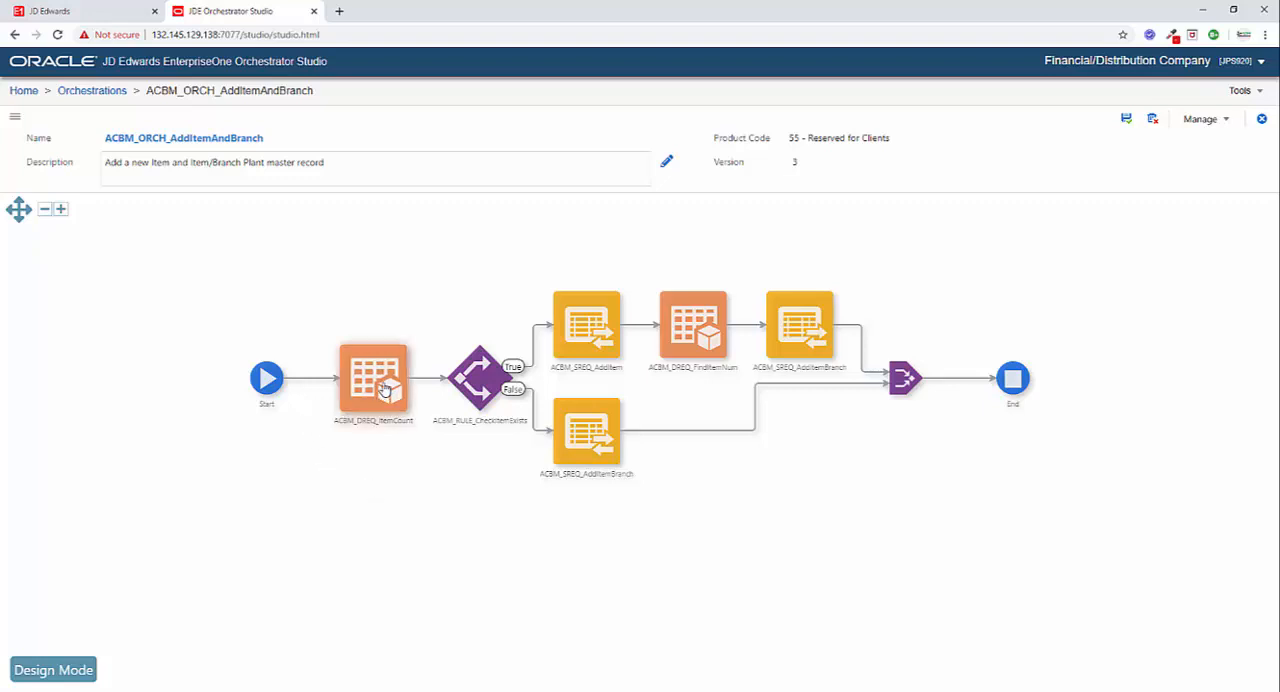
mouse_move(384, 388)
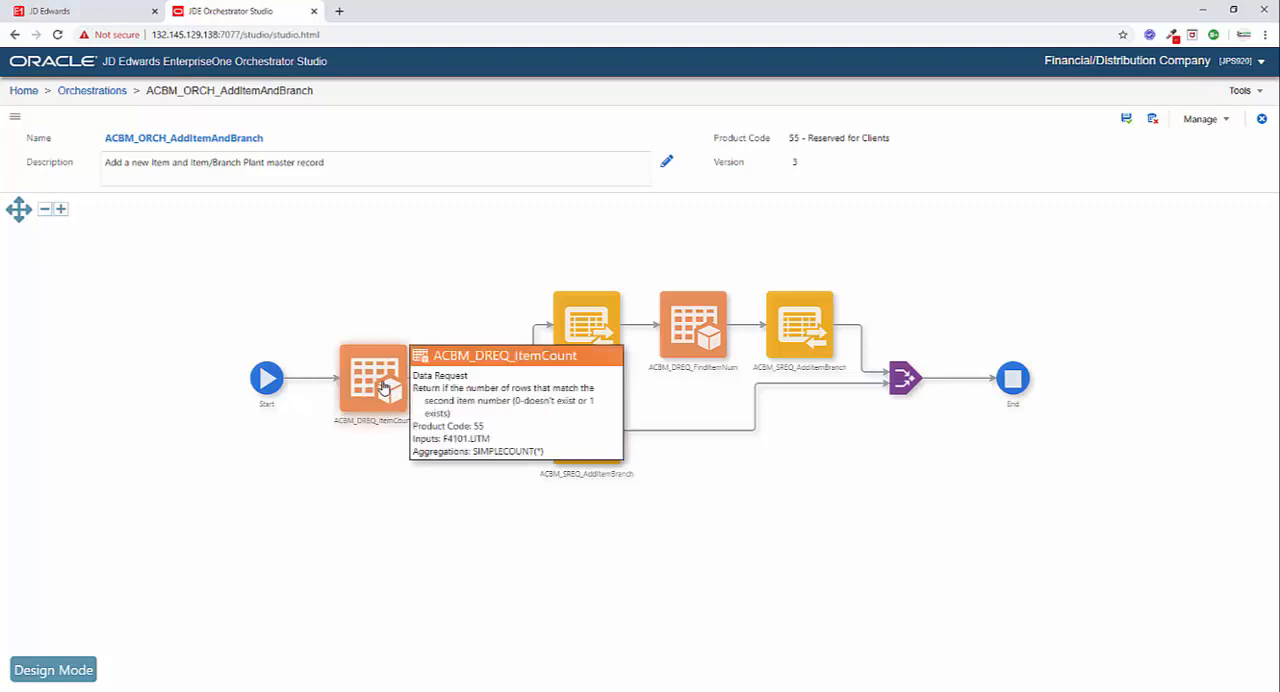
click(369, 326)
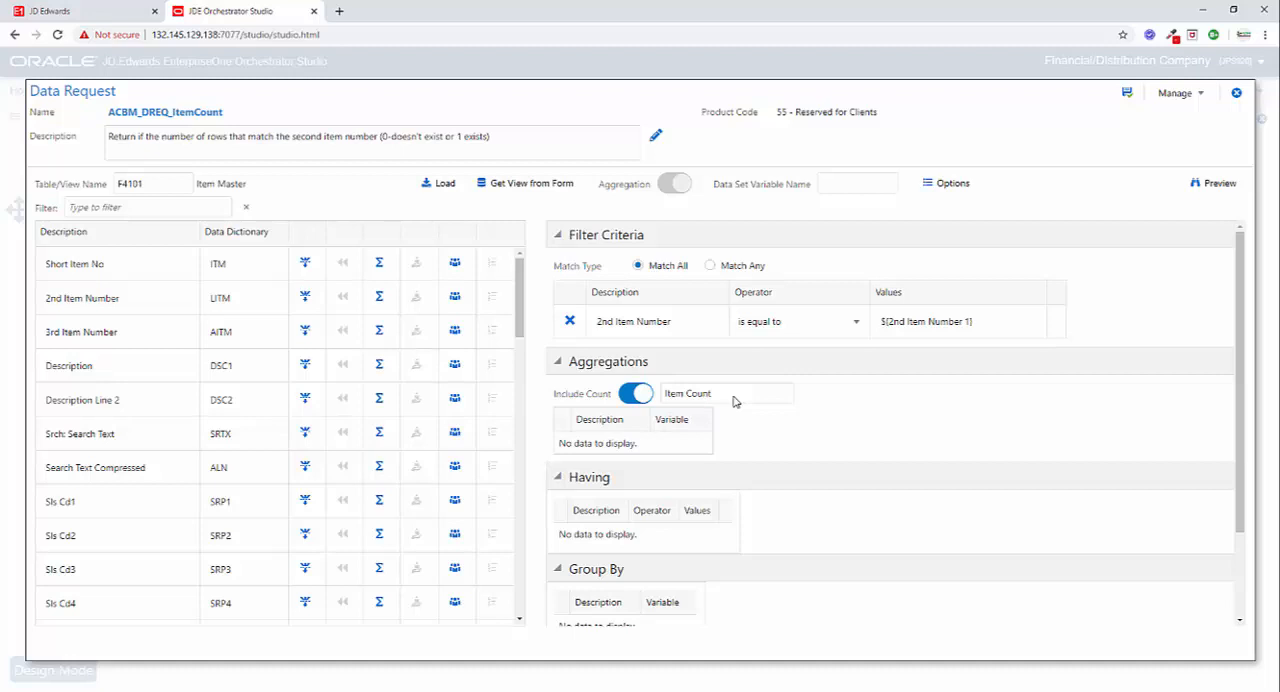
click(1236, 92)
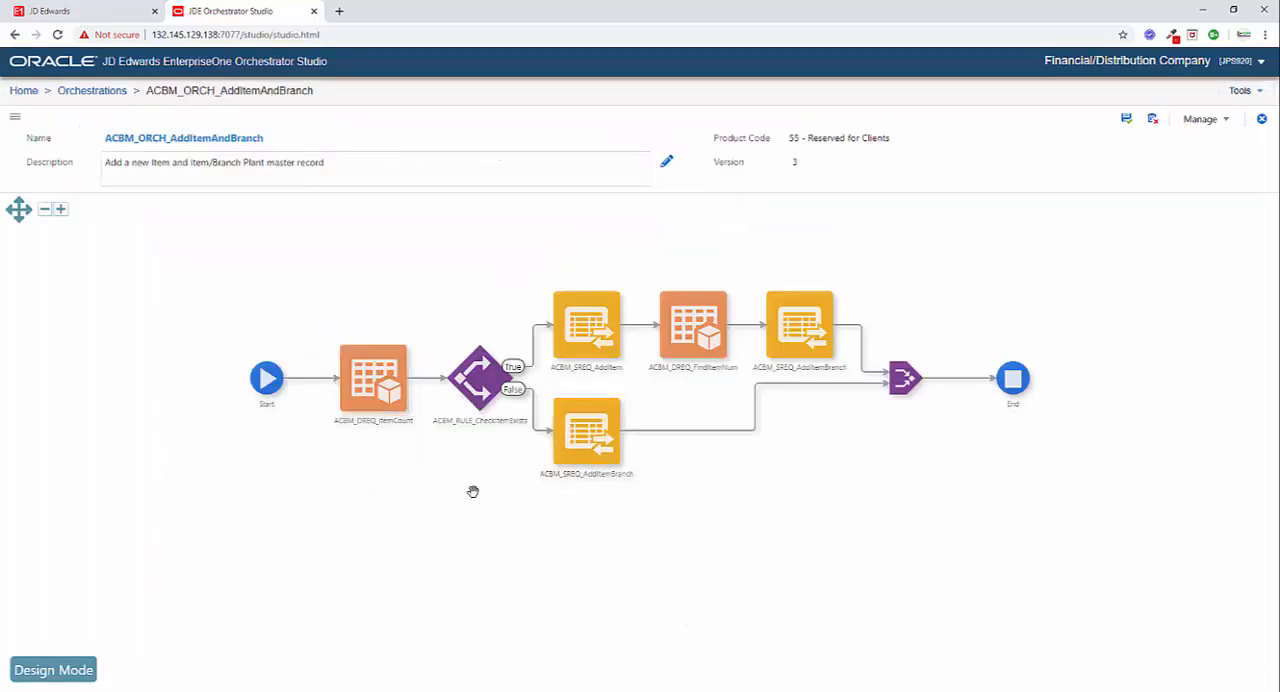
Examine the conditions of the ACBM_RULE_CheckItemExists rule in the orchestration.
mouse_move(480, 385)
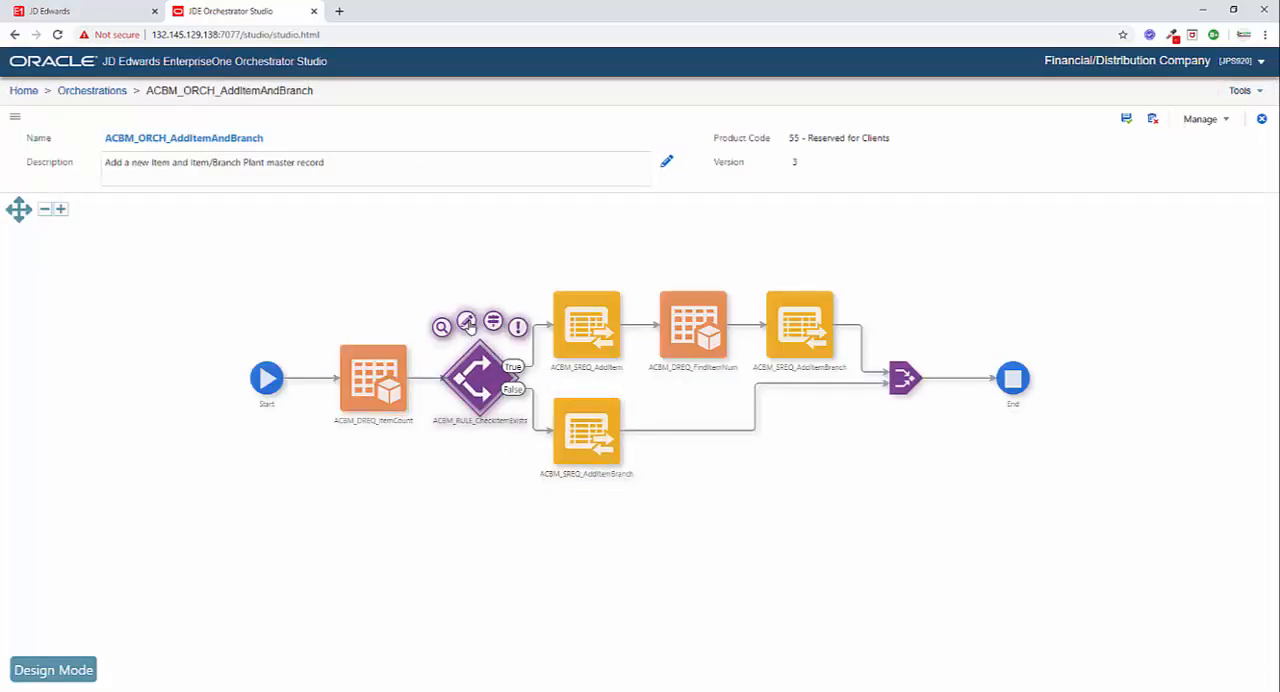
click(467, 323)
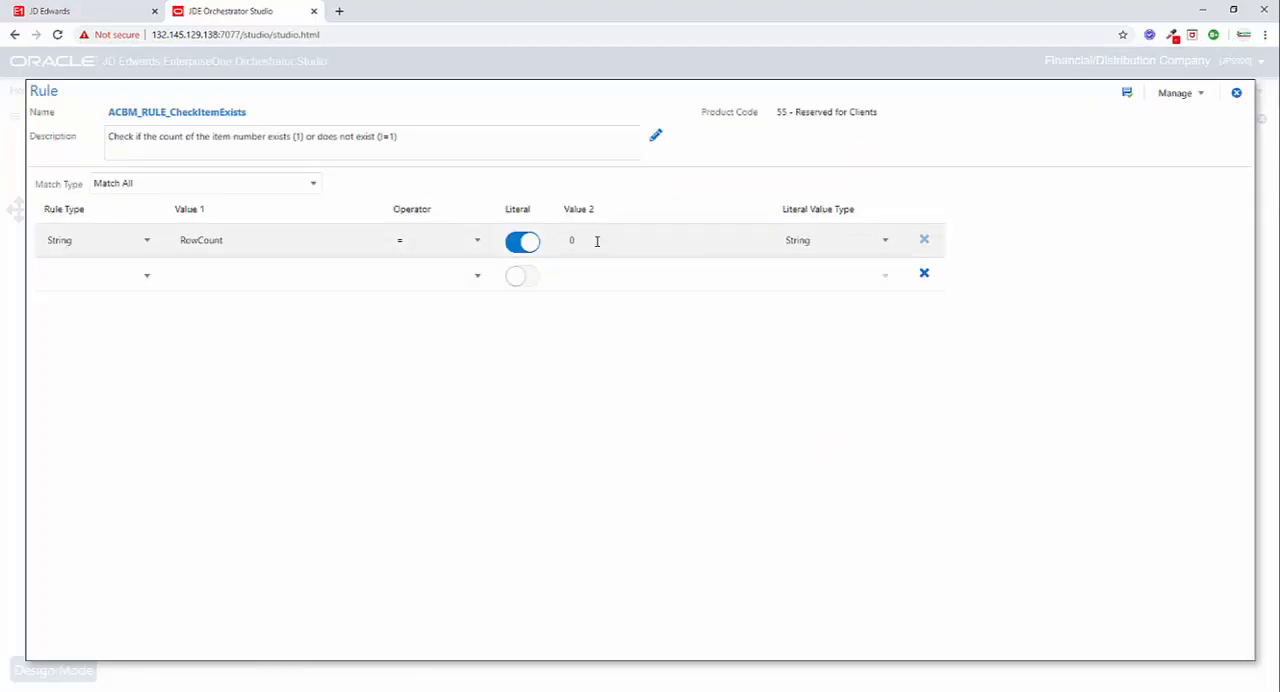
click(1236, 92)
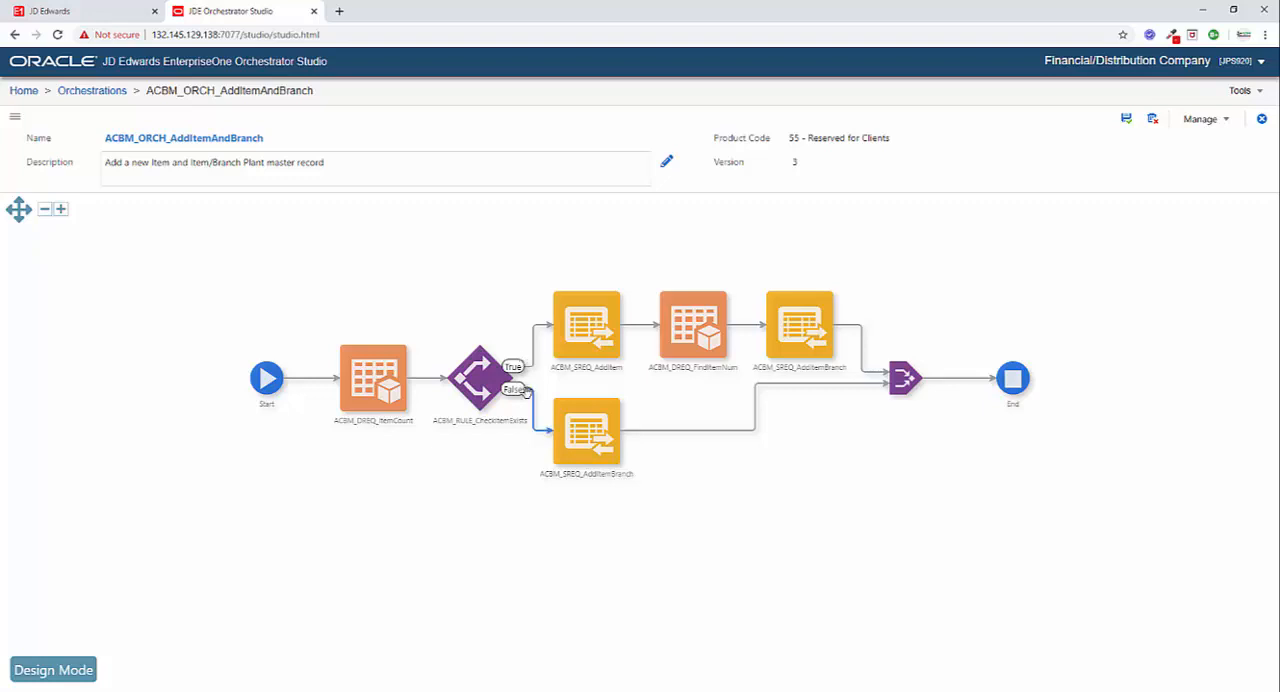
Examine the actions for both forms, including Item Master Revisions, in the ACBM_SREQ_AddItem form request.
mouse_move(602, 458)
mouse_move(590, 334)
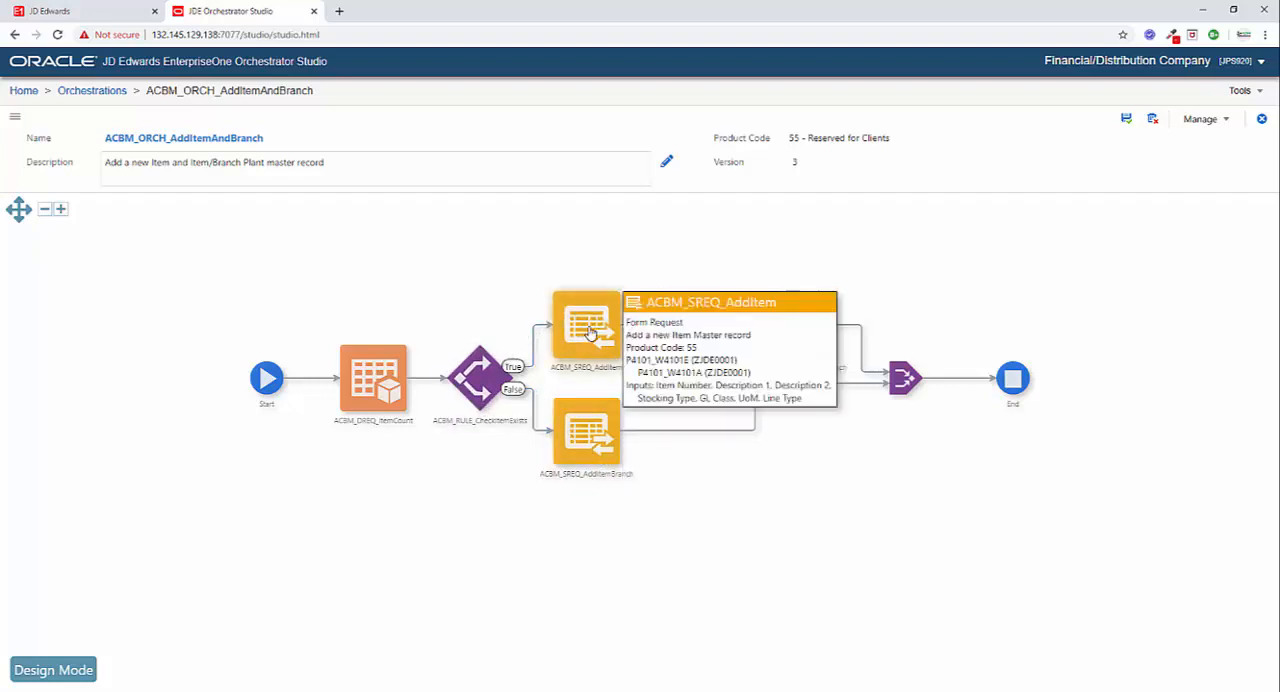
mouse_move(579, 298)
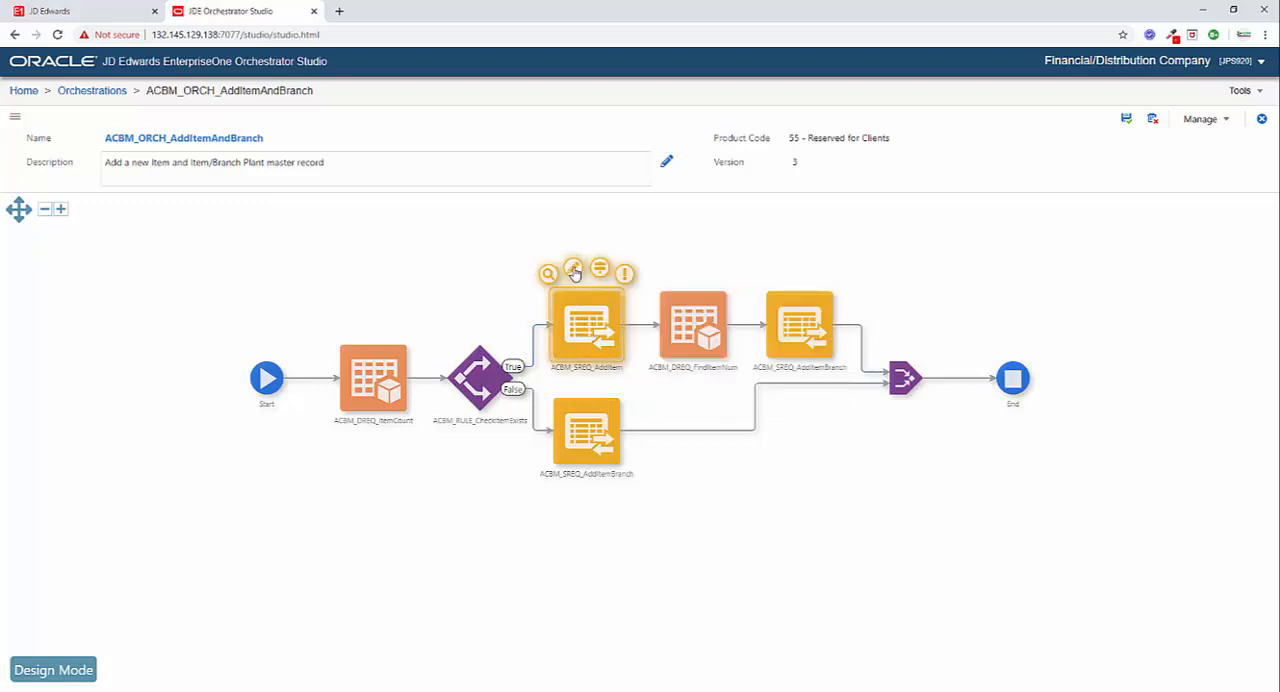
click(575, 274)
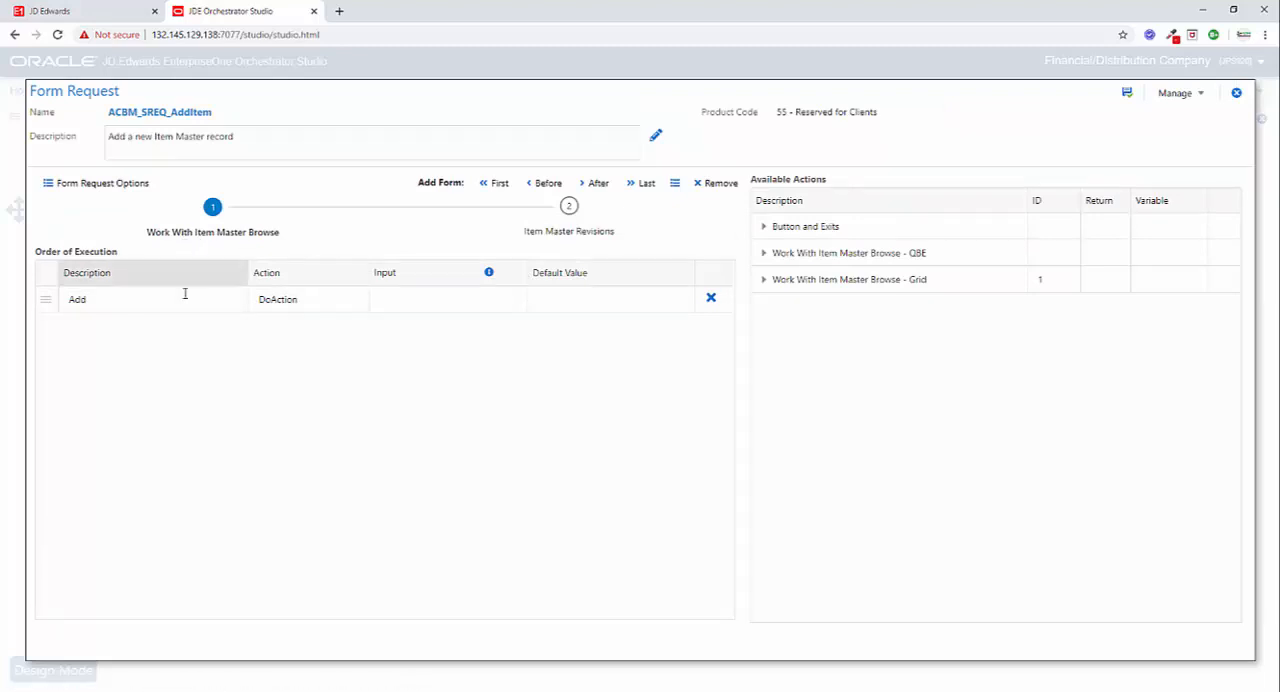
click(583, 232)
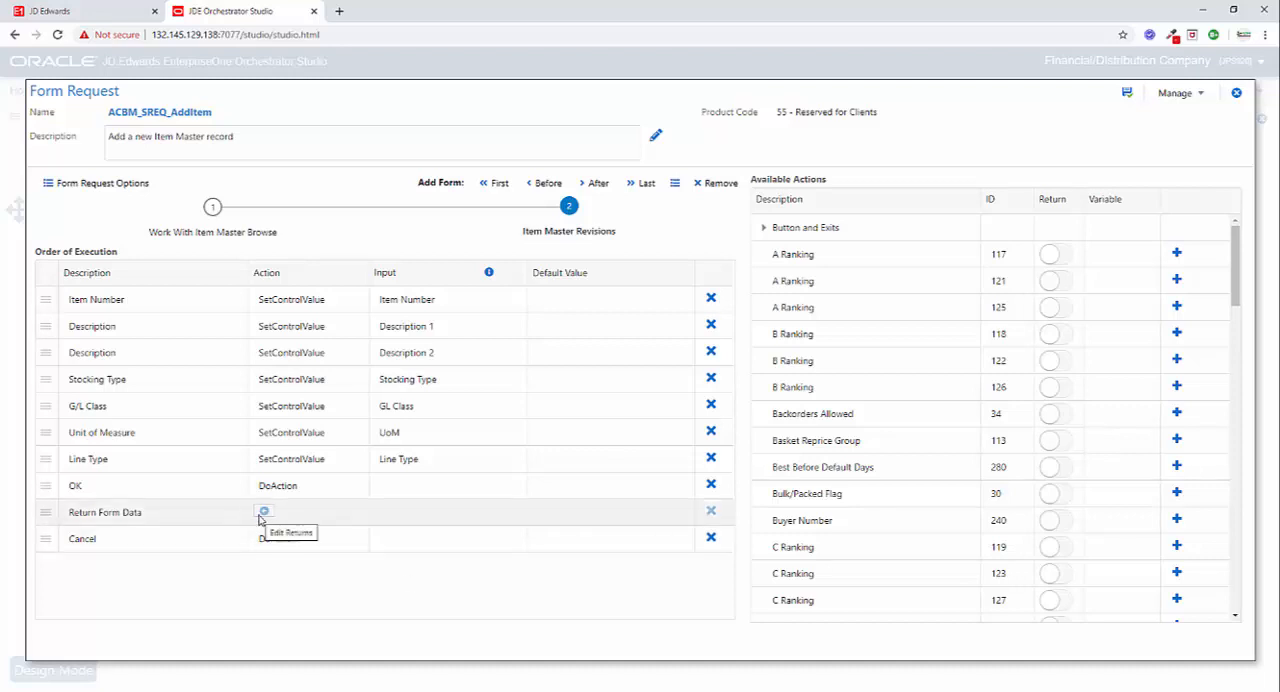
click(1236, 92)
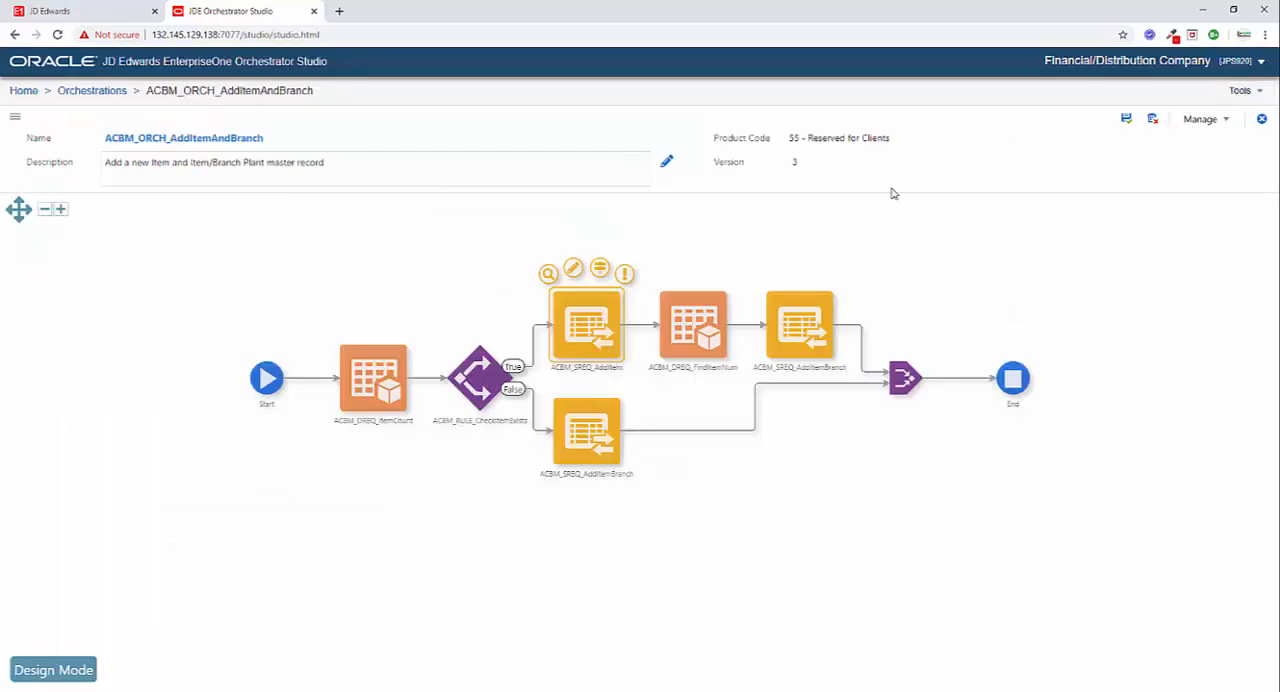
Examine the filter criteria and return fields of the ACBM_DREQ_FindItemNum data request.
click(688, 318)
click(680, 271)
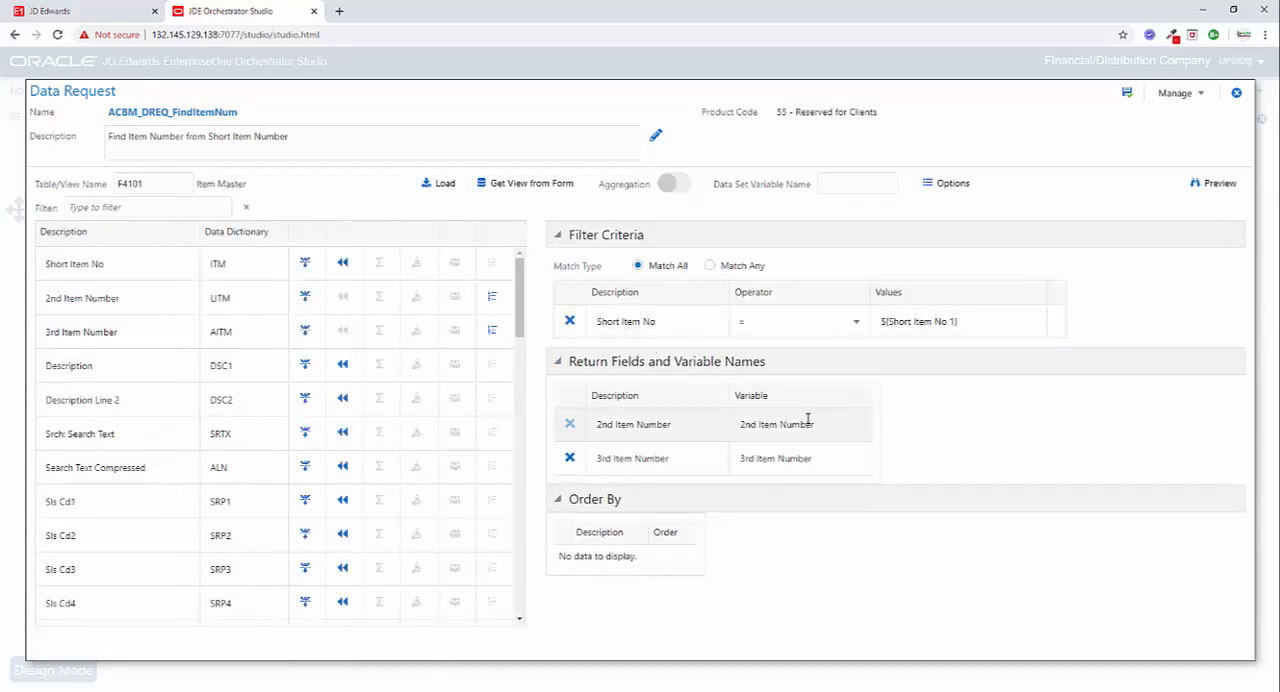
click(1237, 96)
mouse_move(706, 330)
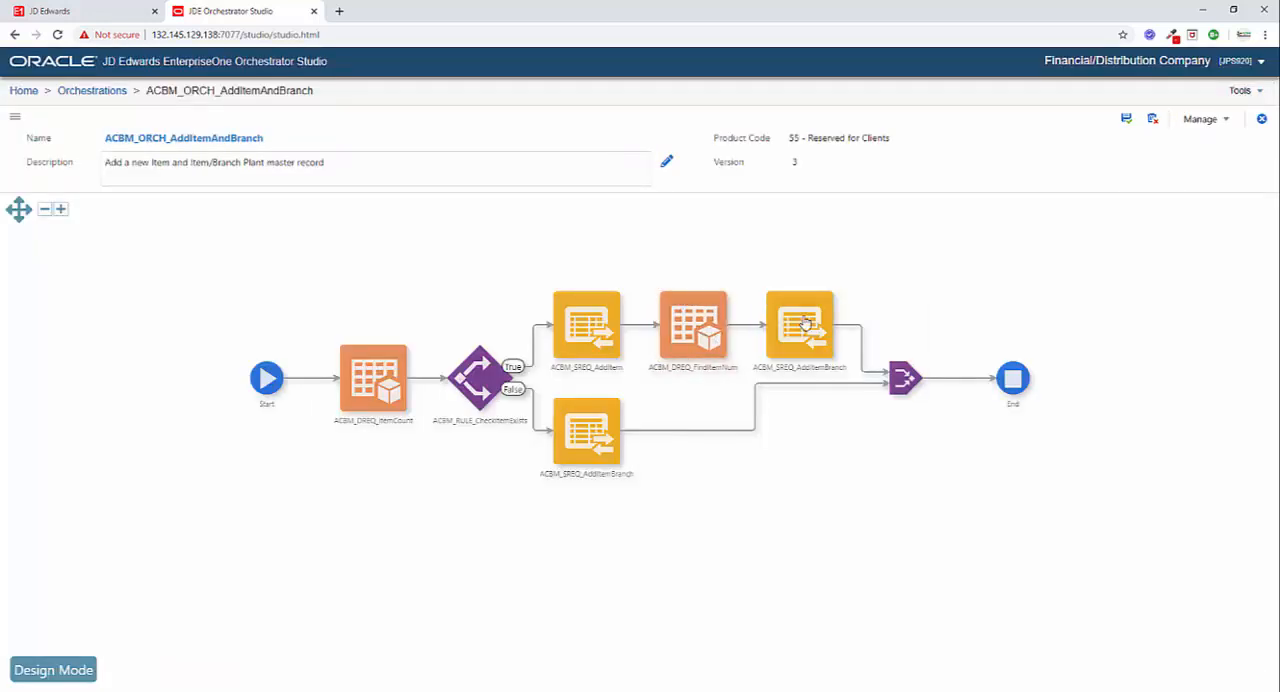
Examine the actions on all four forms of the ACBM_SREQ_AddItemBranch form request on the rule's True branch.
click(800, 322)
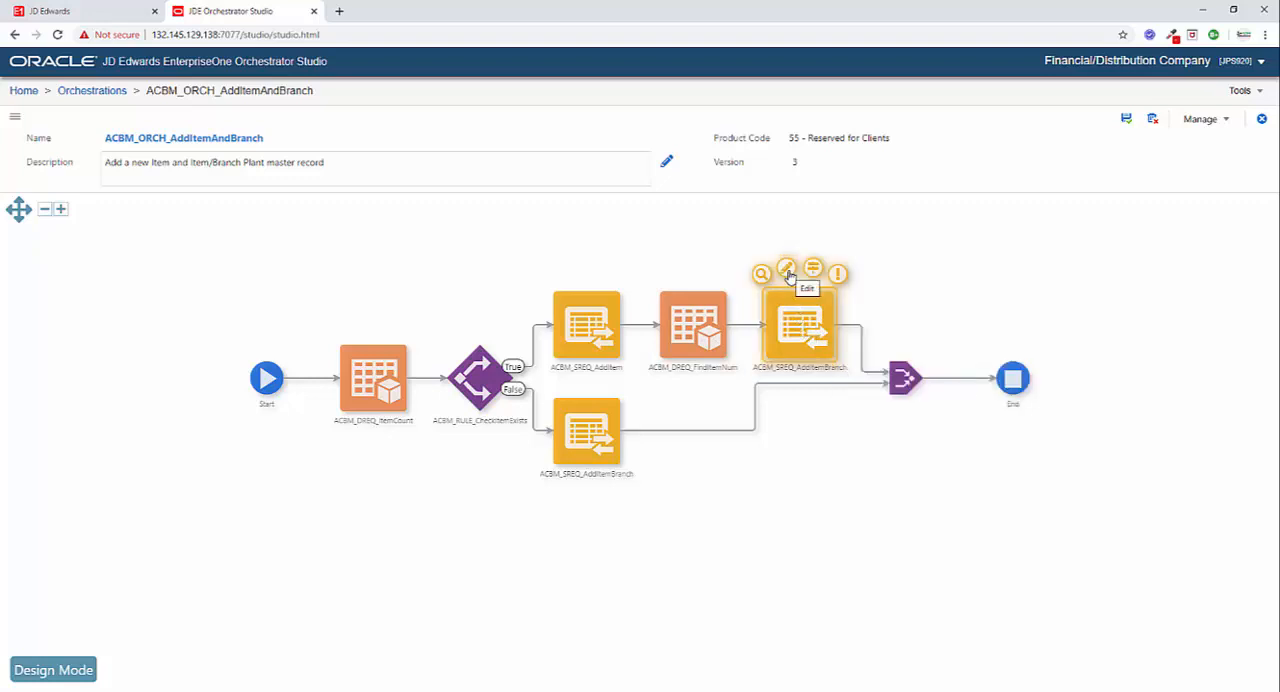
click(789, 276)
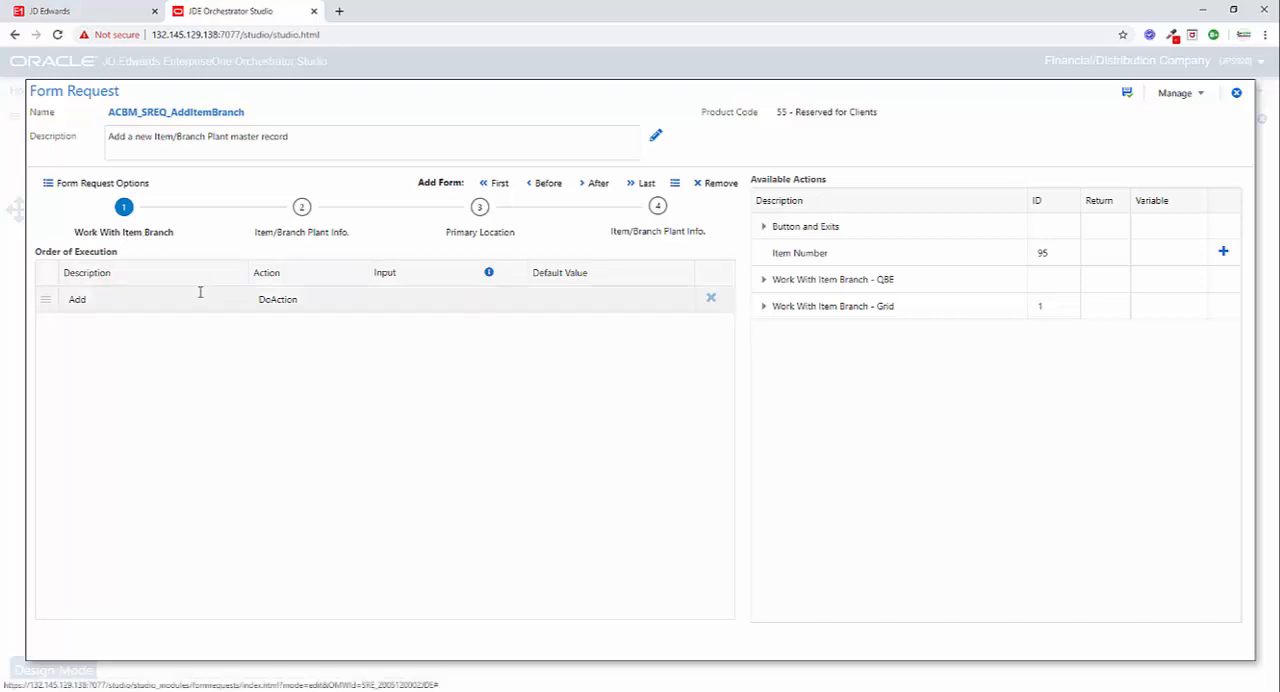
click(298, 235)
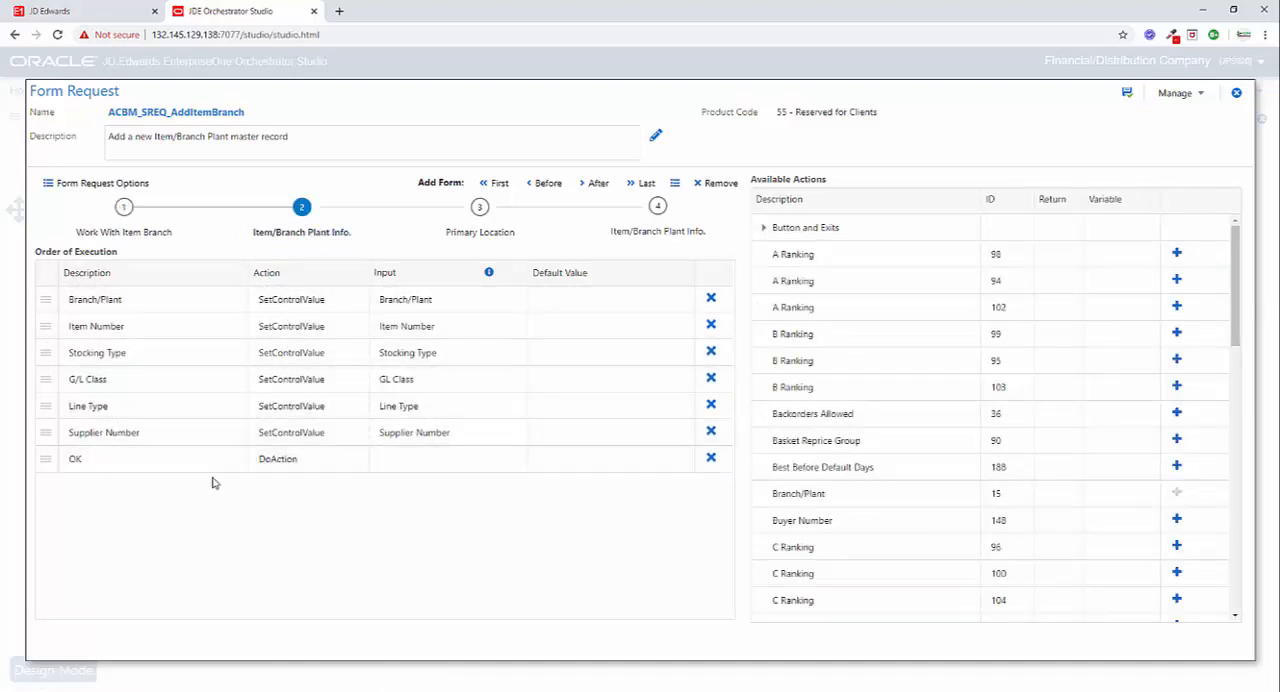
click(478, 234)
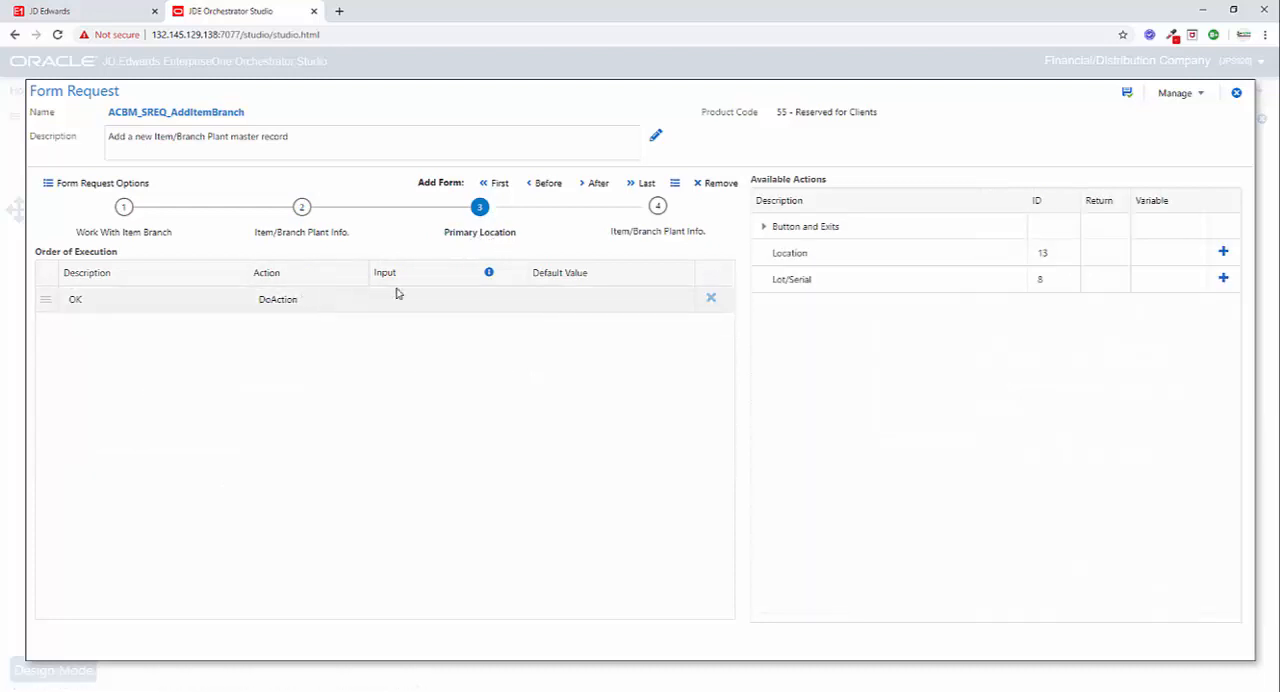
click(658, 234)
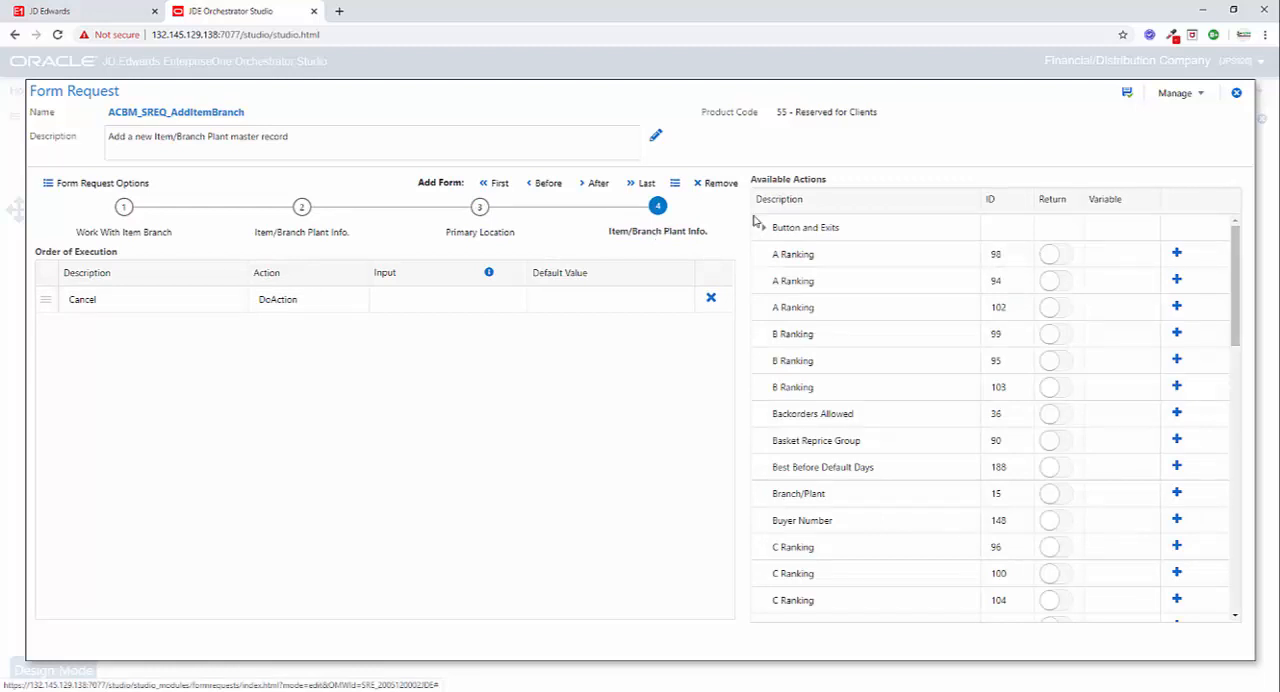
click(1236, 94)
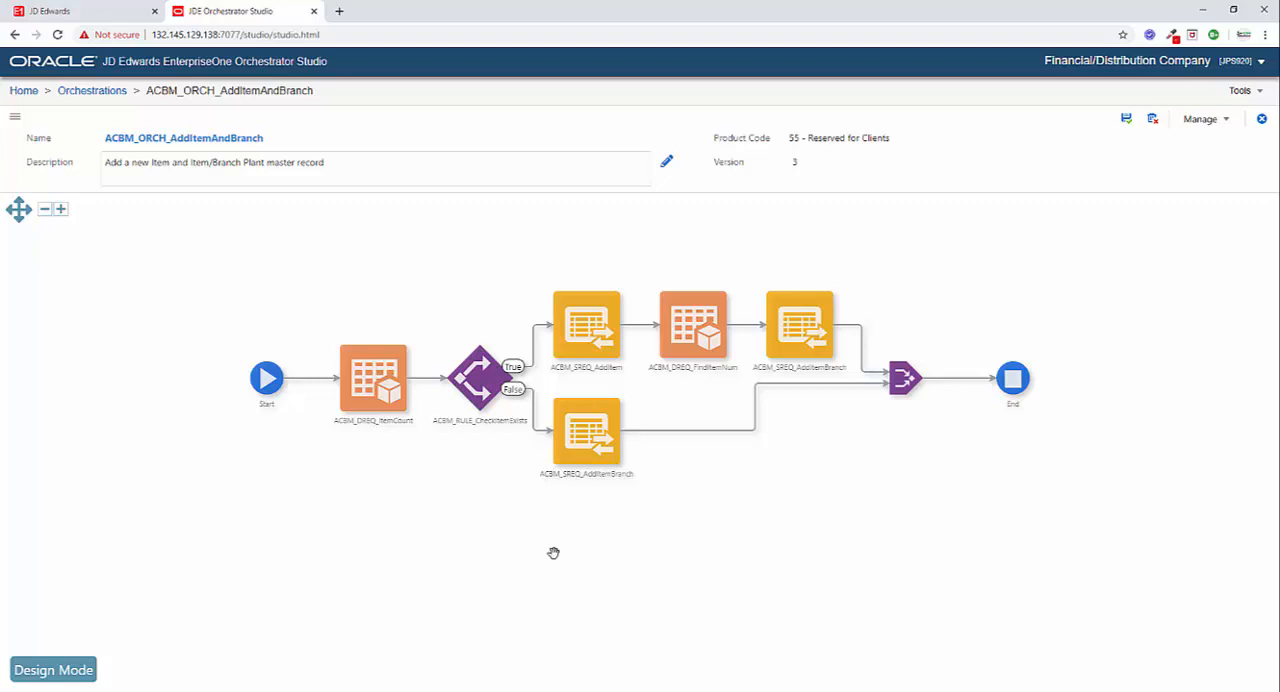
Switch to the blank Excel workbook and create a JDExcelerator template for the ACBM_ORCH_AddItemAndBranch orchestration.
click(540, 690)
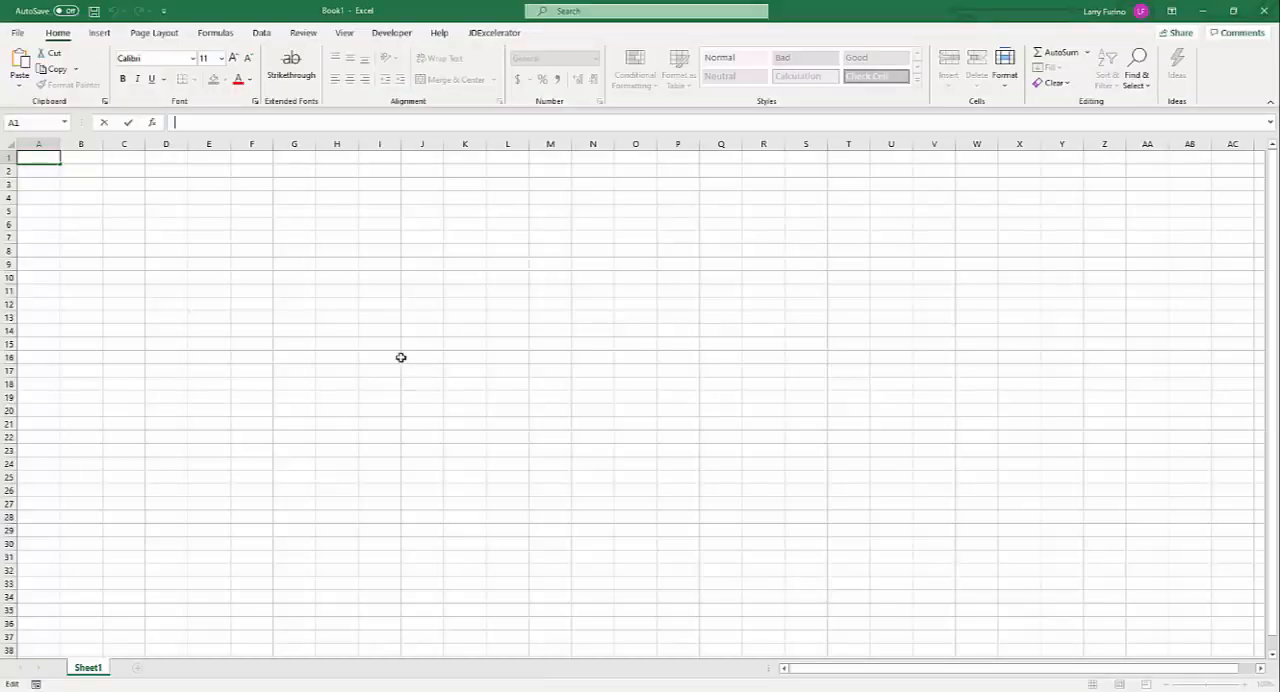
click(490, 33)
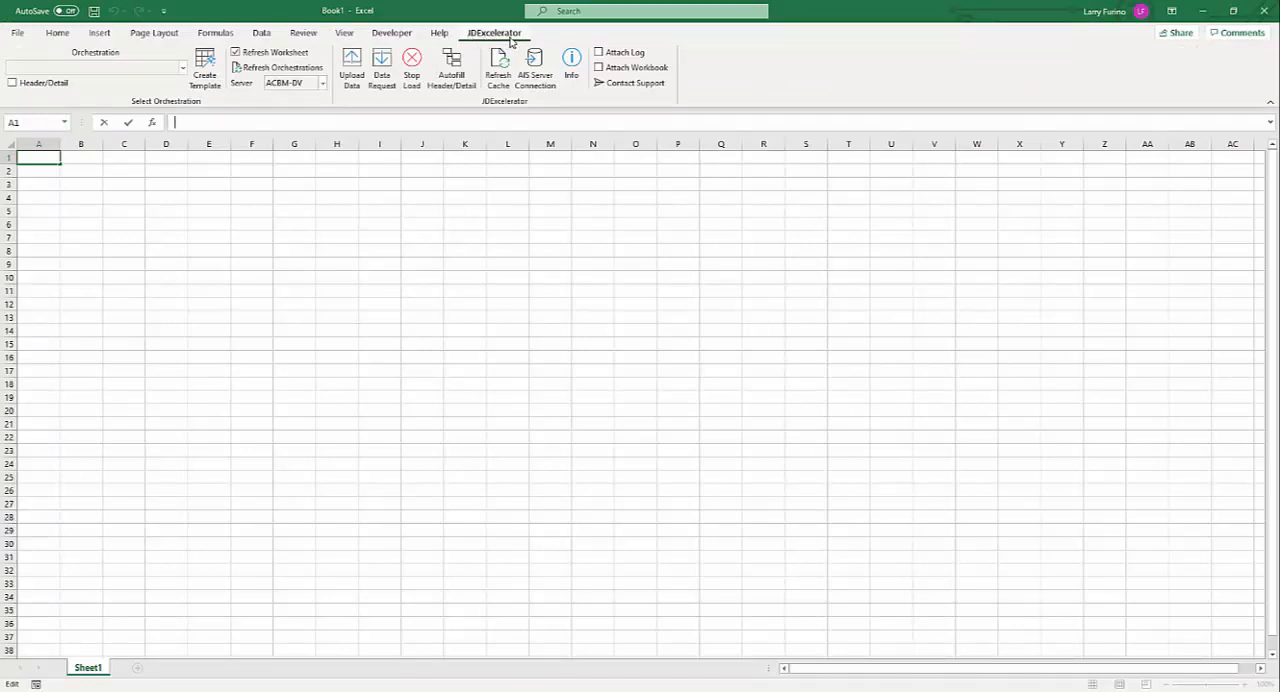
click(182, 67)
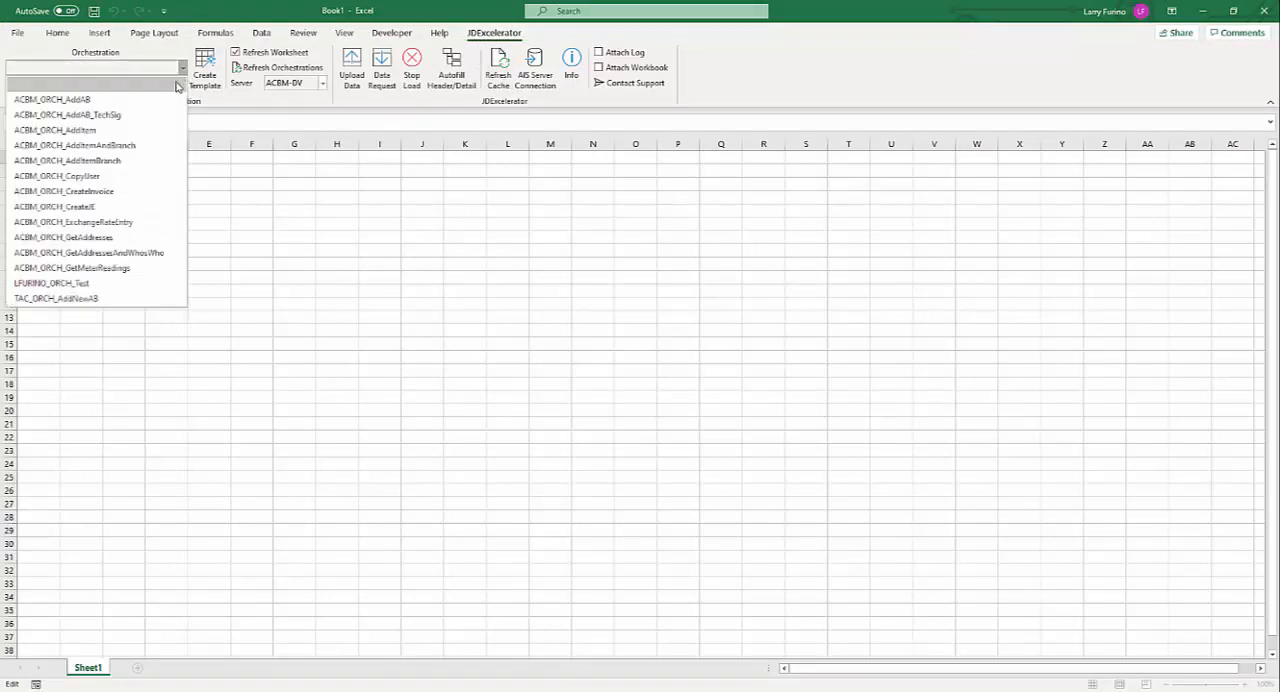
click(125, 145)
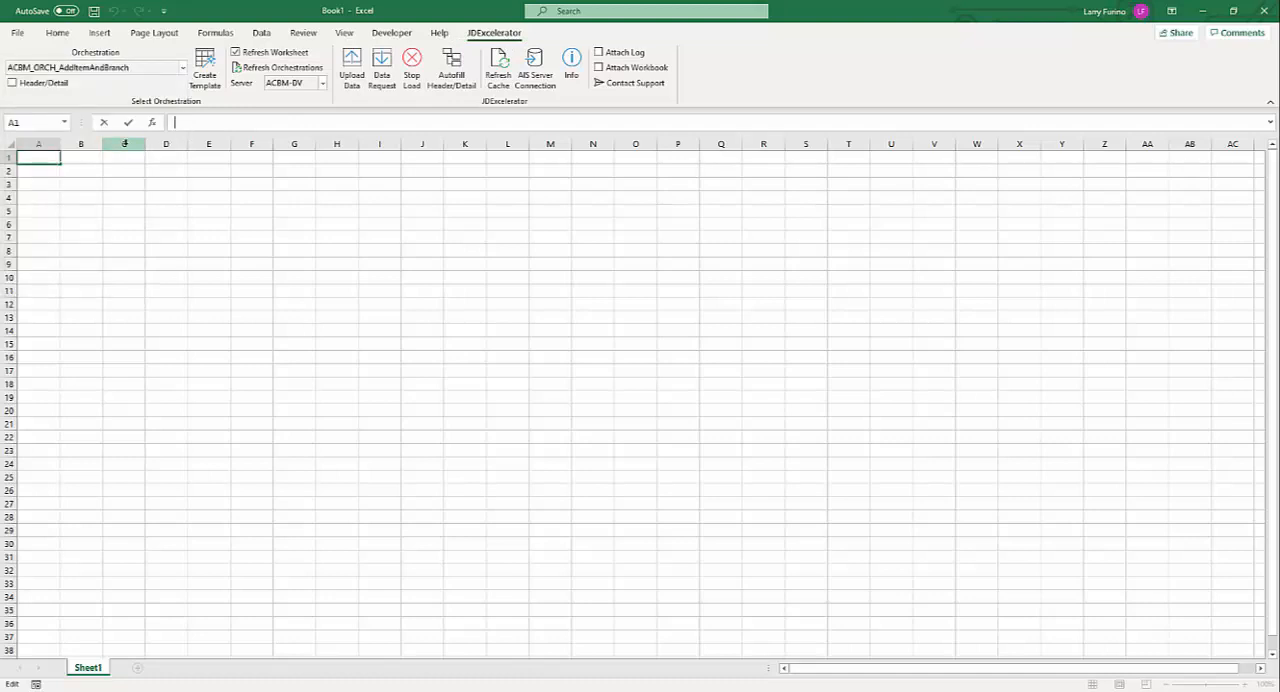
click(200, 80)
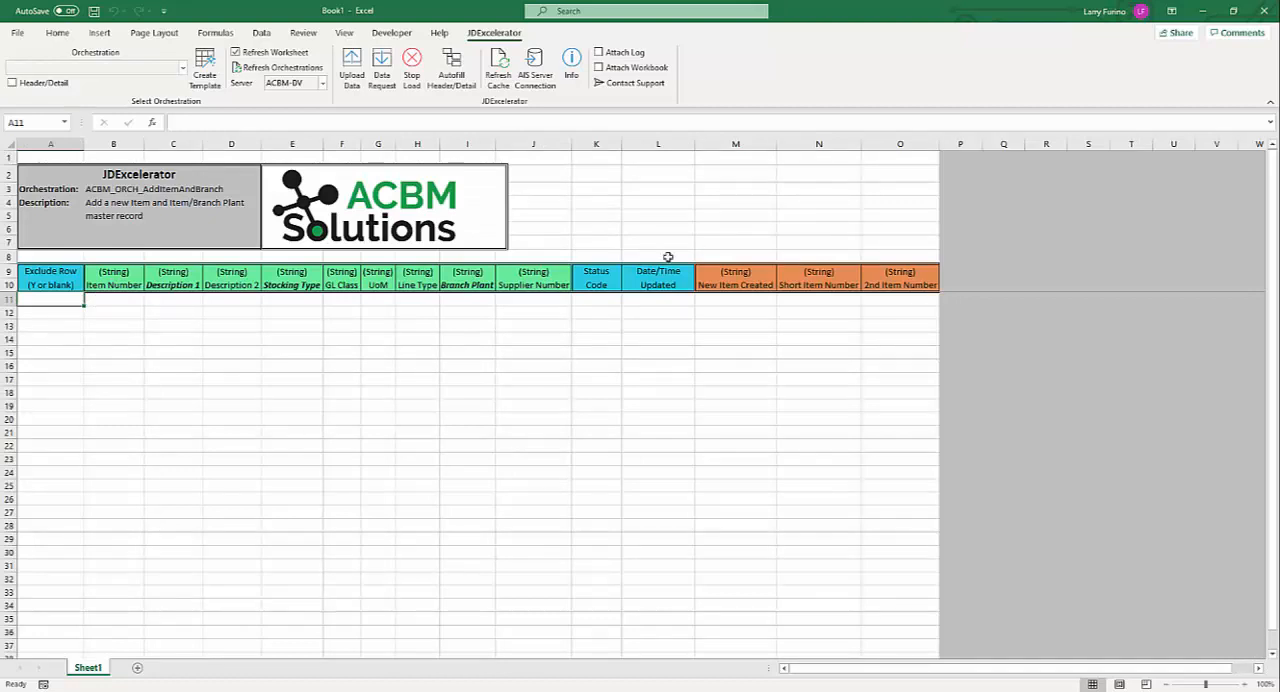
Enter item number 1234 and Description 1 "ACBM Test Item 1" in row 11 of the template.
click(119, 300)
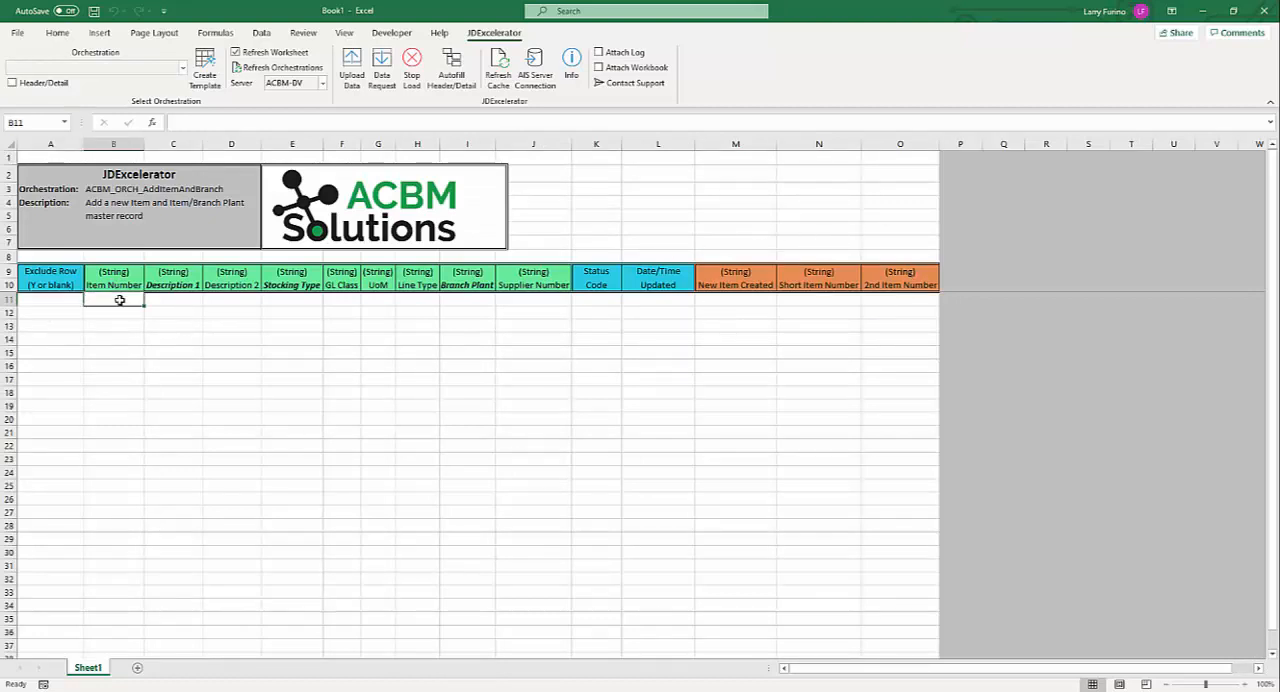
text(1234)
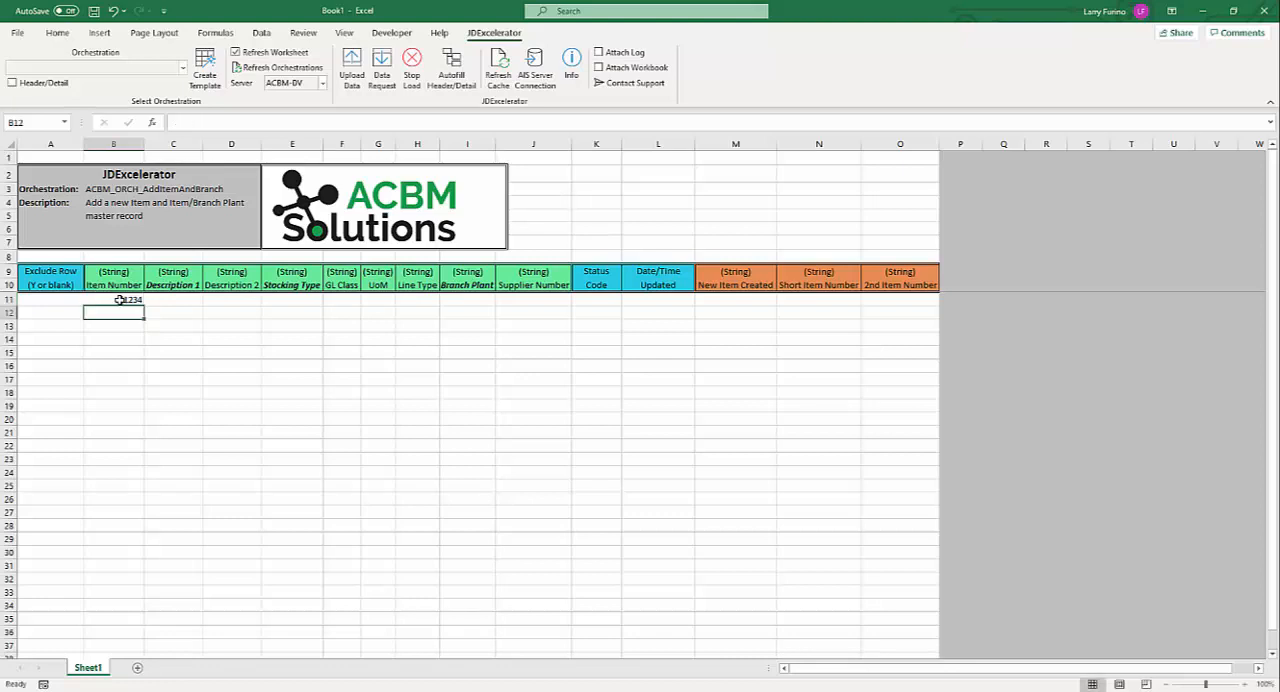
key(Tab)
text(ACBM Te)
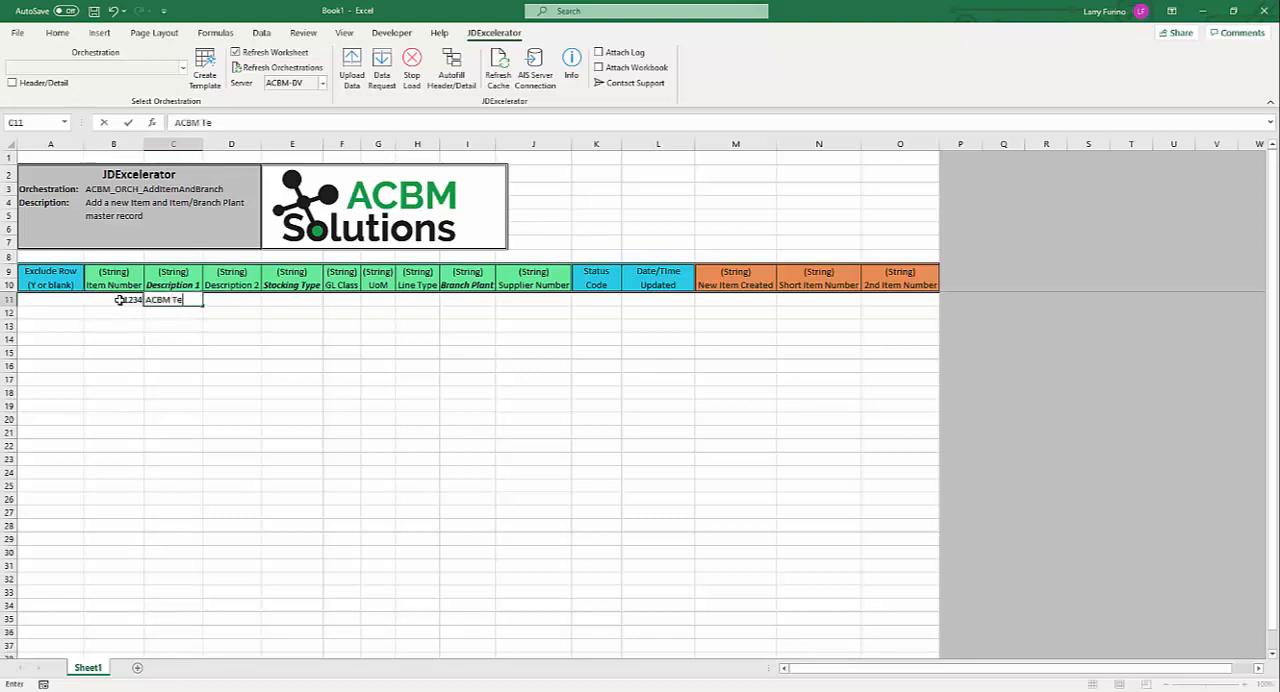
text(st Item 1)
Set row 11's Stocking Type to S and its Branch Plant to 10.
key(Tab)
key(Tab)
text(S)
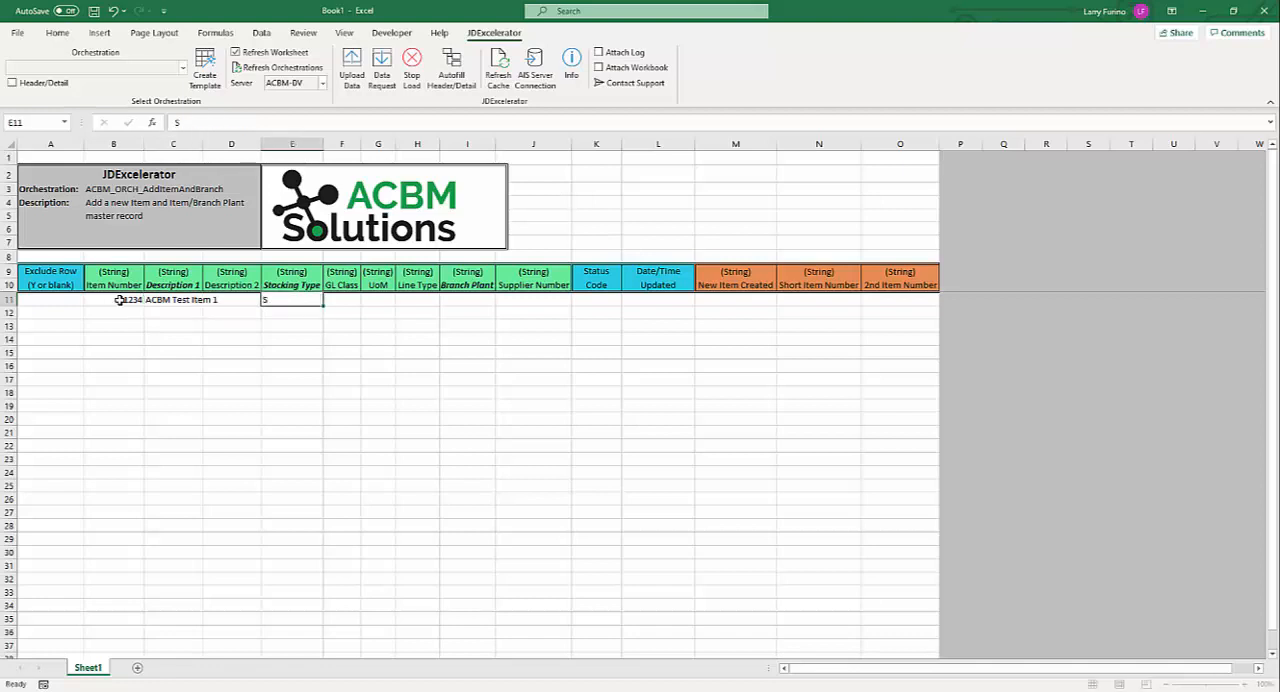
key(Tab)
key(Tab)
key(Tab)
key(Tab)
text(10)
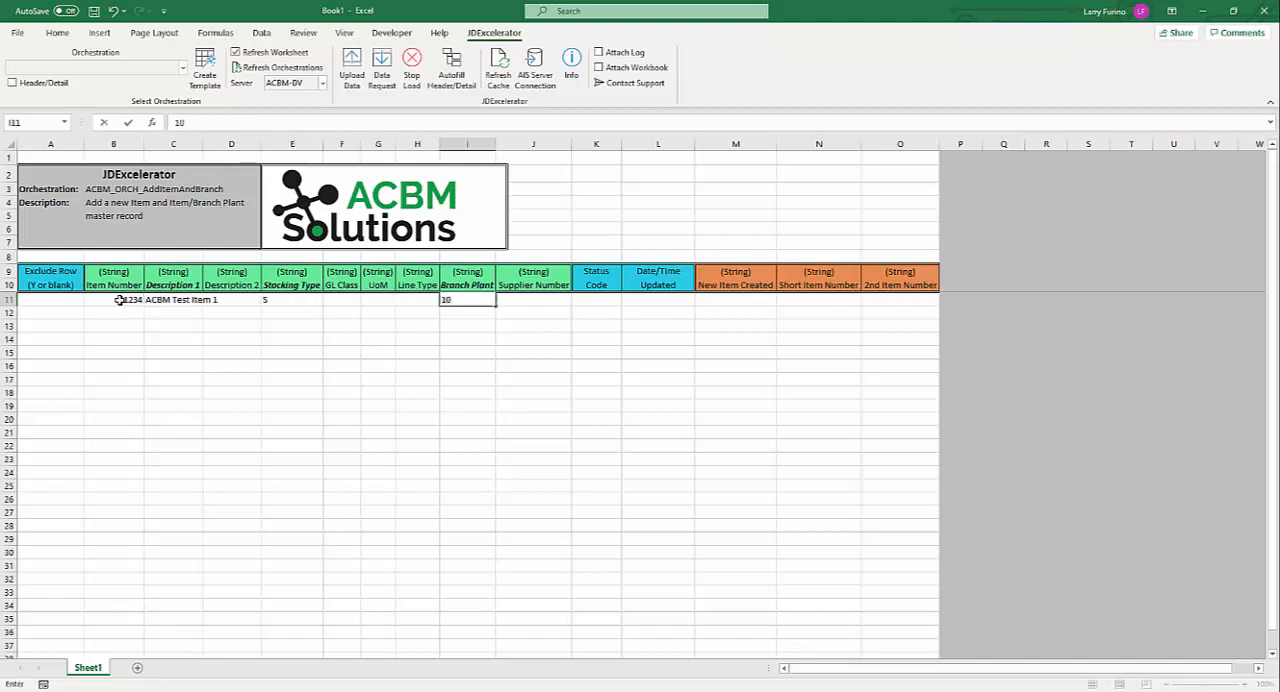
key(ctrl+Return)
Fill the item data in row 11, from Item Number to Branch Plant, down through row 15.
key(shift+Left)
key(shift+Left)
key(shift+Left)
key(shift+Left)
key(shift+Left)
key(shift+Left)
key(shift+Left)
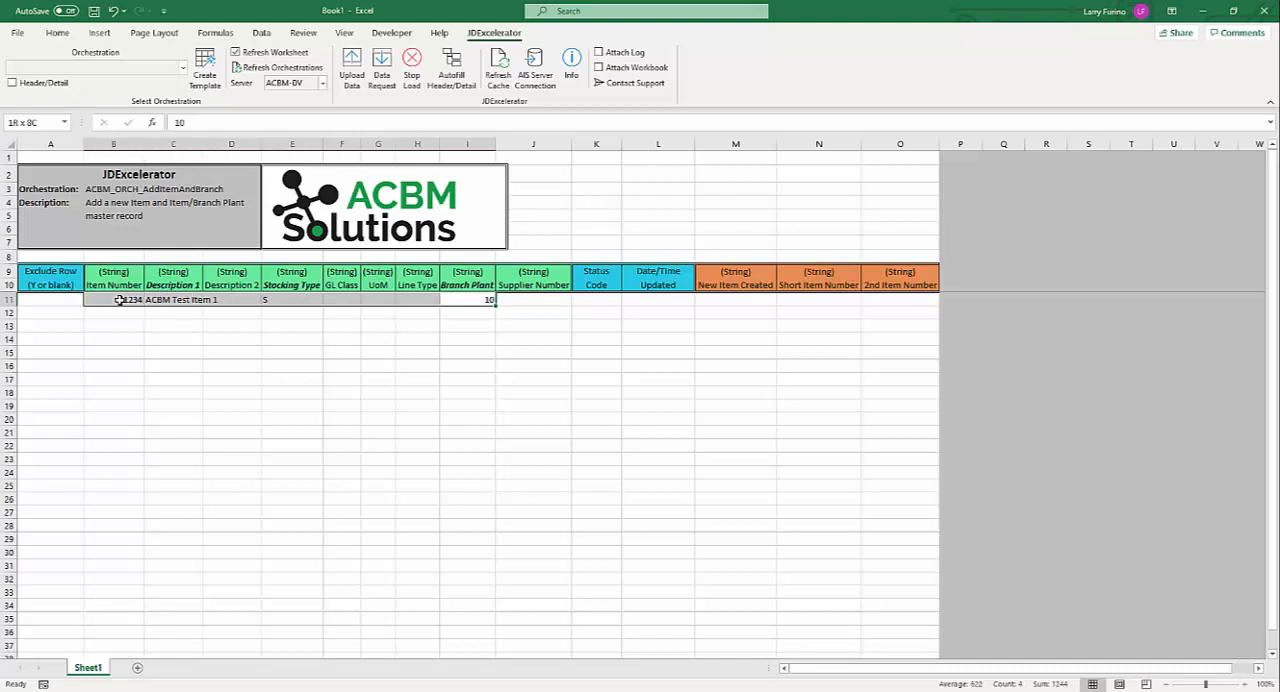
key(shift+Down)
key(shift+Down)
key(shift+Down)
key(shift+Down)
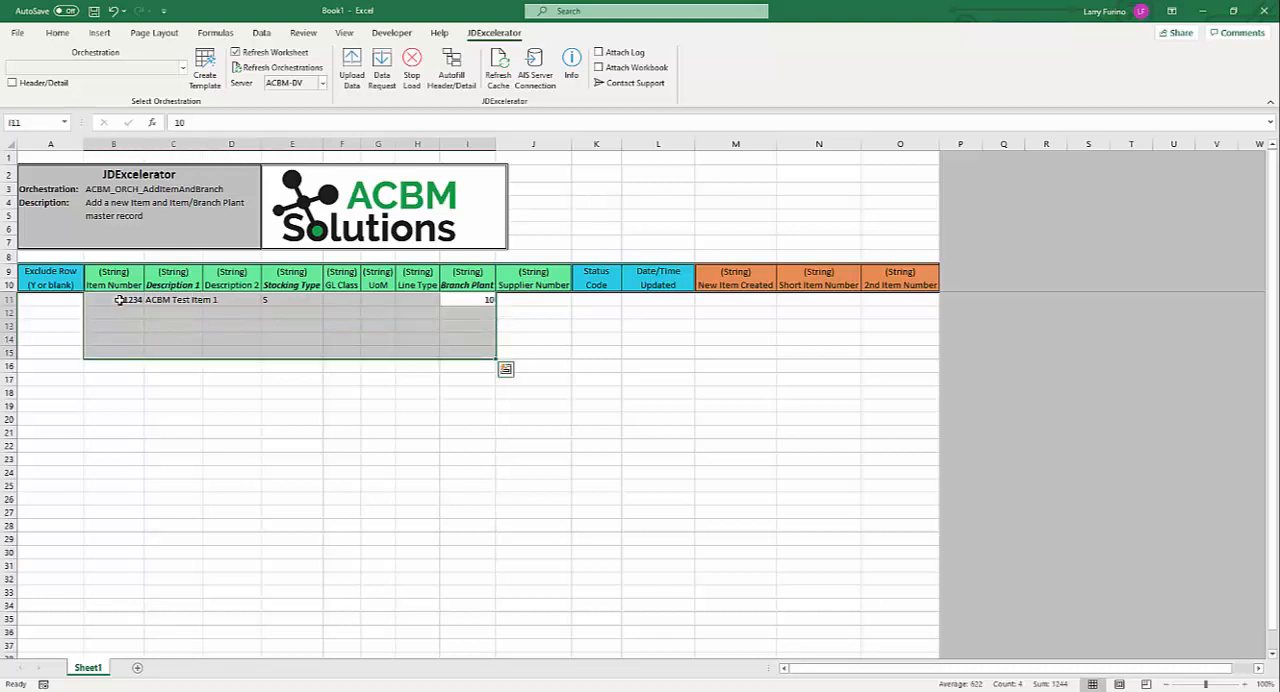
key(ctrl+d)
Clear the Item Number in row 15.
key(Down)
key(Left)
key(Left)
key(Left)
key(Left)
key(Left)
key(Left)
key(Left)
key(Down)
key(Down)
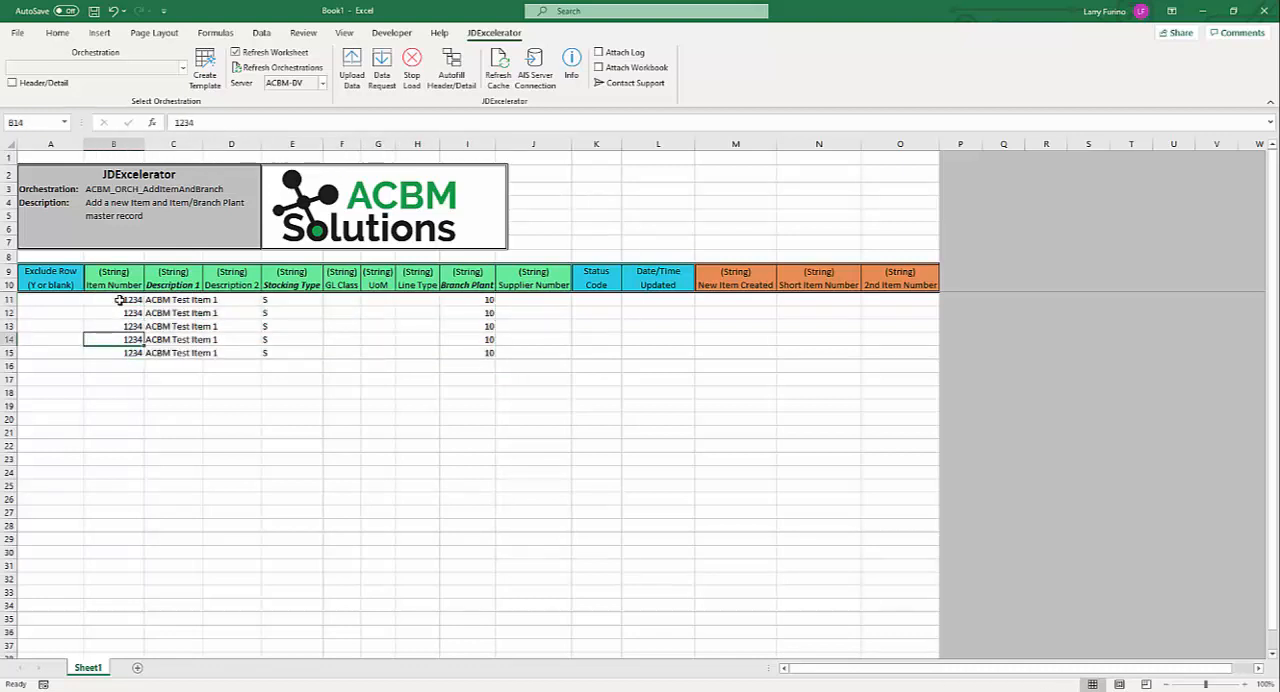
key(Down)
key(Delete)
Change Description 1 to "ACBM Test Item 2" in rows 13 and 14 of the template.
key(Up)
key(Up)
key(Right)
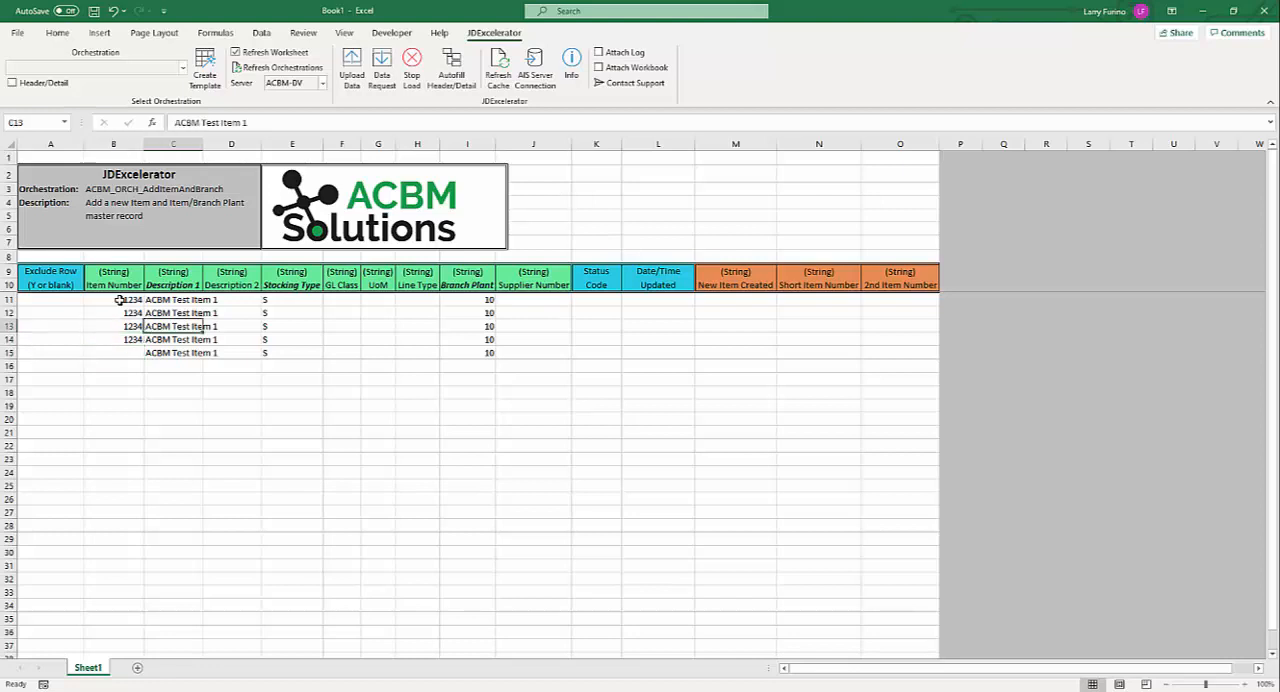
click(256, 122)
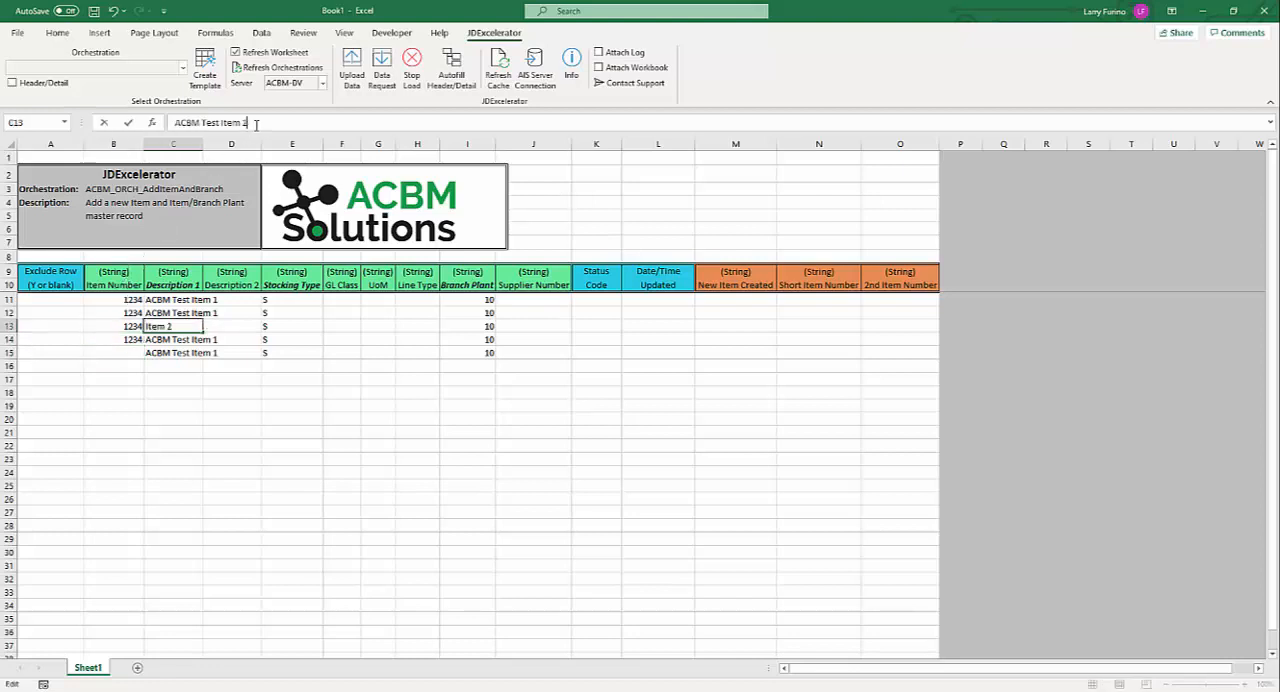
text(2)
key(Return)
click(256, 122)
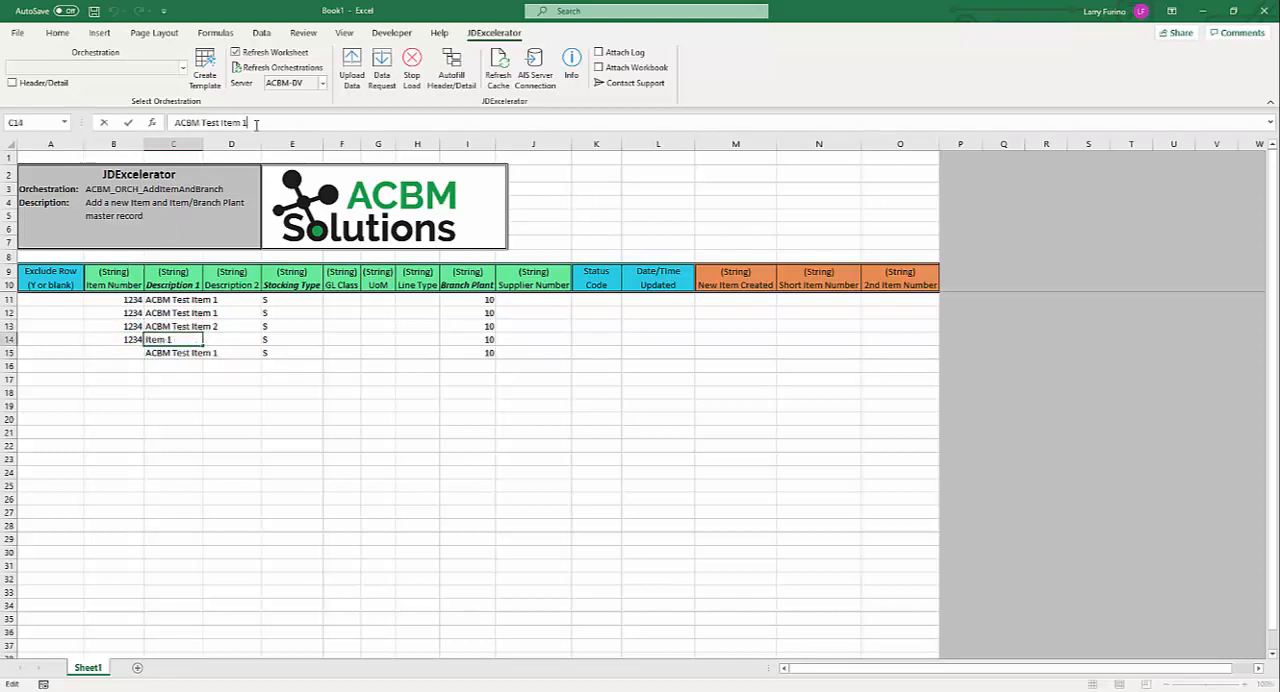
text(2)
key(Return)
Change row 15's Description 1 to "ACBM Test Item 3" and widen the Description 1 column to fit its text.
click(256, 122)
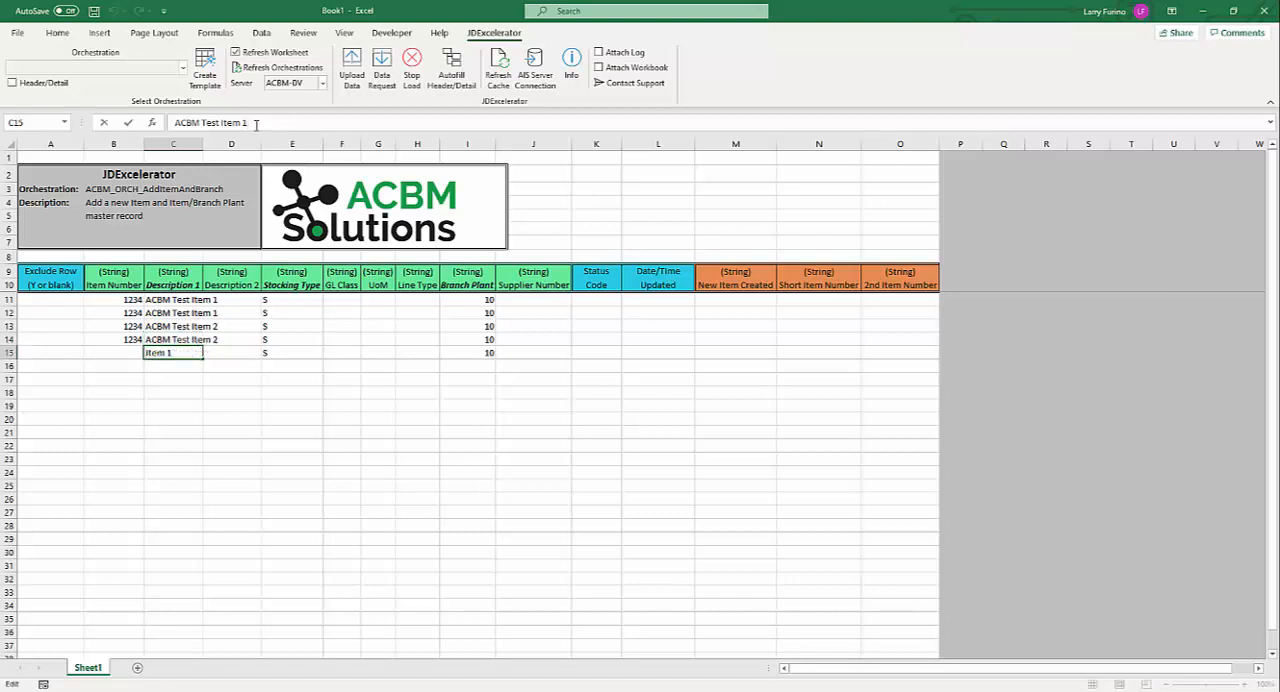
click(337, 322)
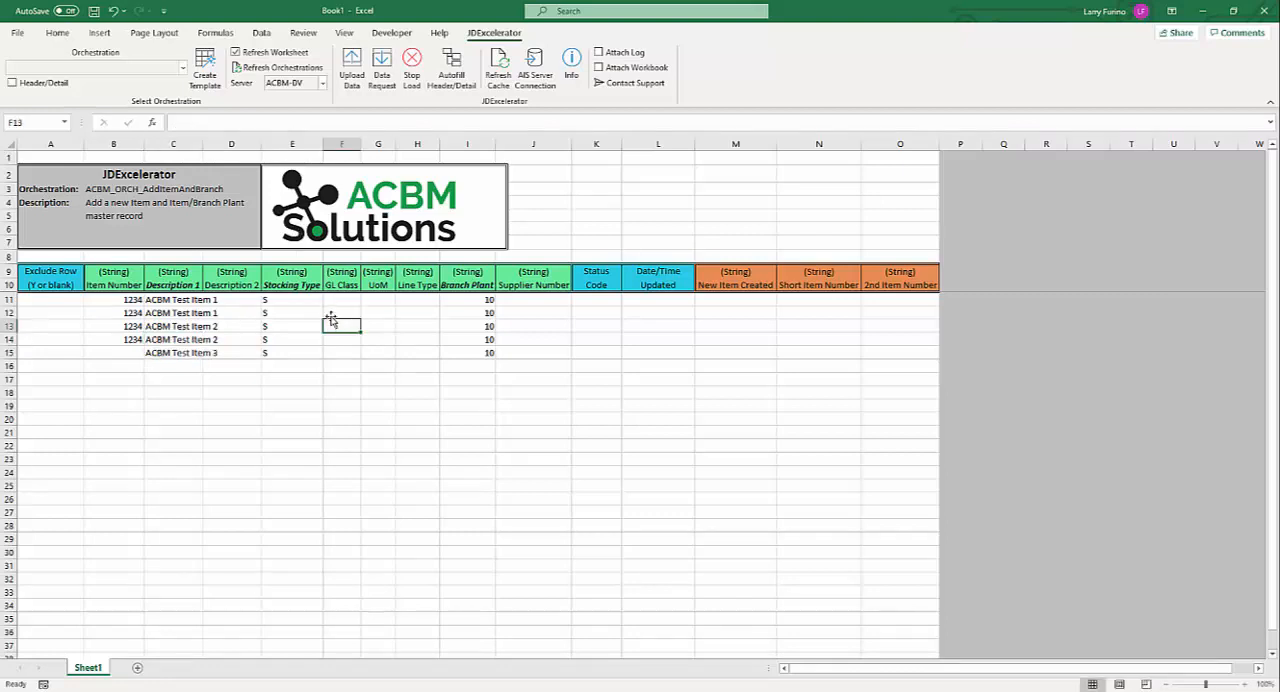
drag(201, 148, 221, 148)
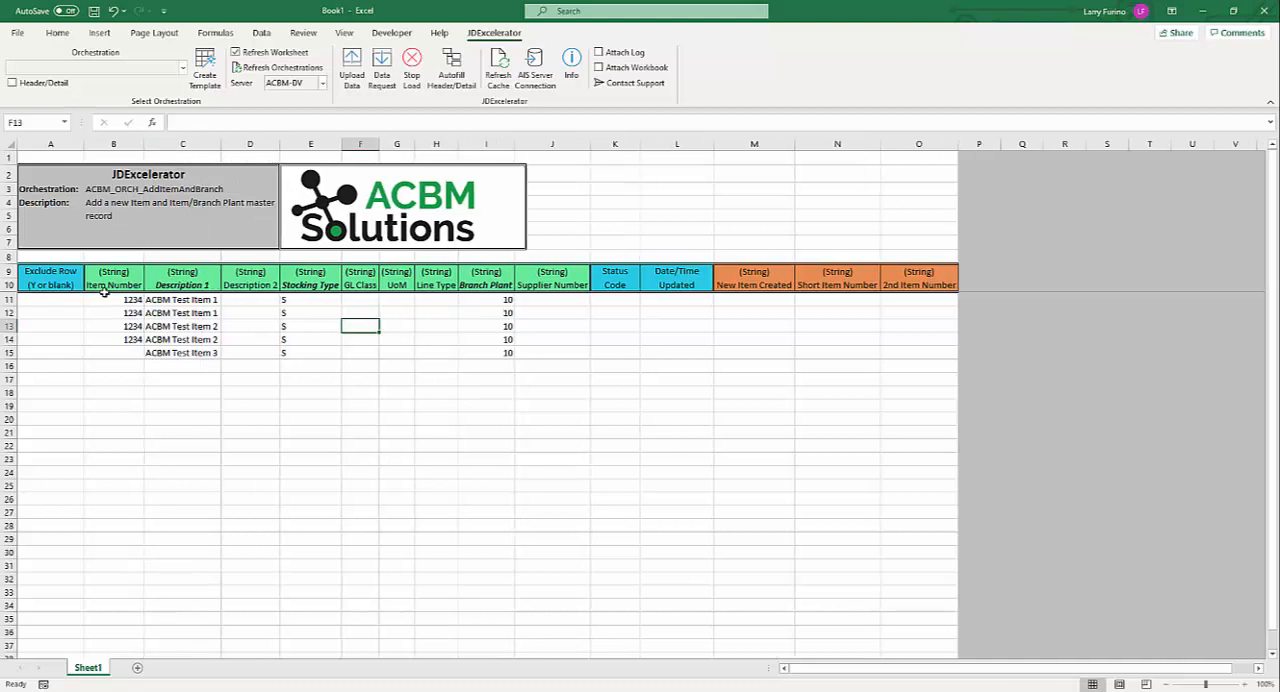
Set the Item Number in rows 13 and 14 to 5678.
click(119, 323)
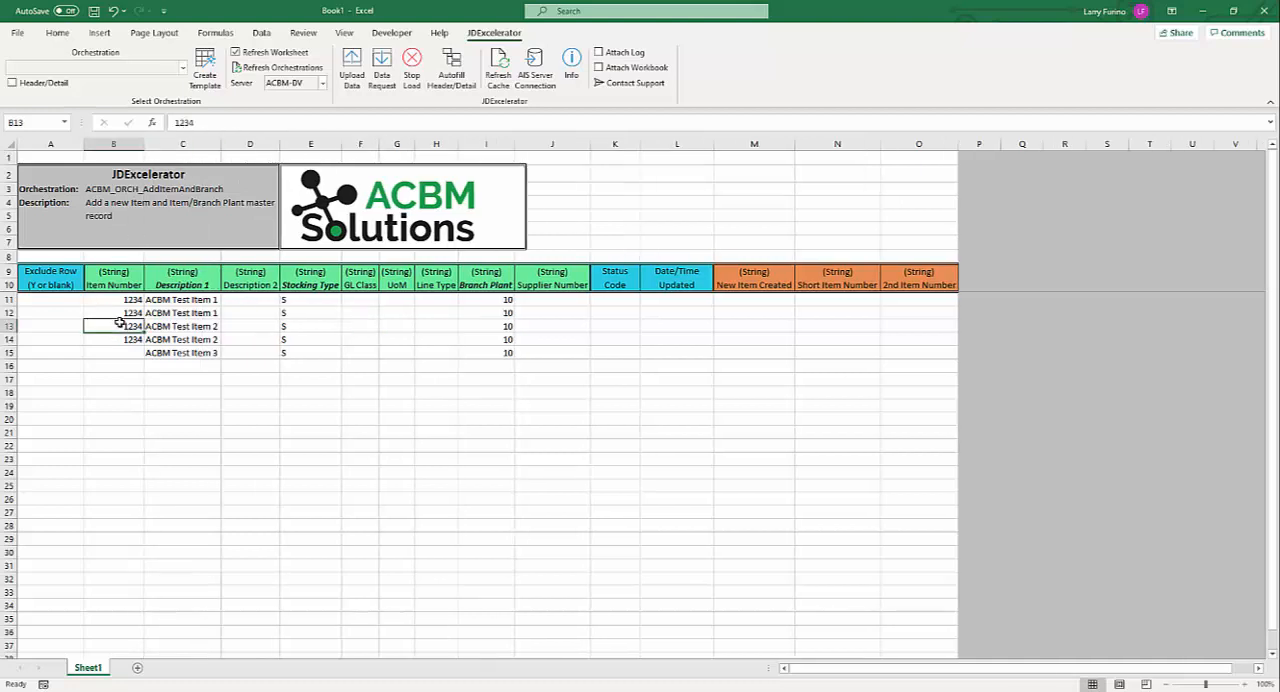
text(5678)
key(Return)
text(56)
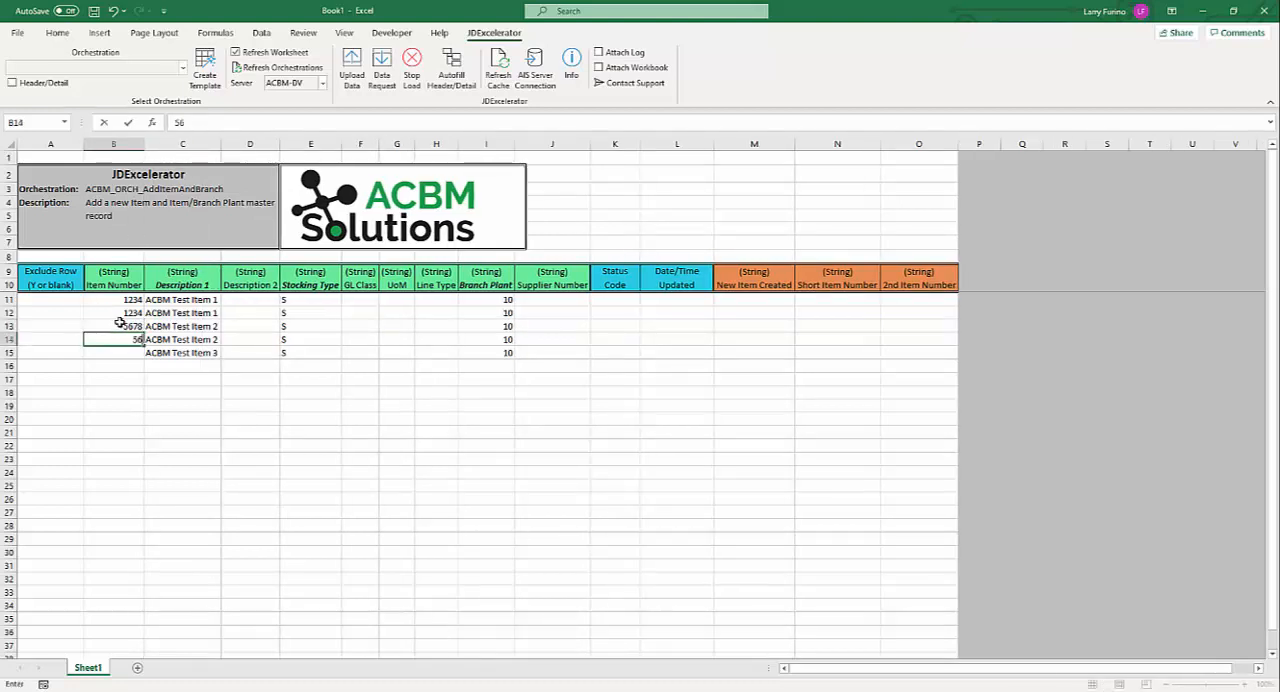
text(78)
key(Right)
key(Right)
key(Right)
key(Right)
key(Right)
key(Right)
key(Right)
Set the Branch Plant to 20 in rows 12 and 14.
key(Up)
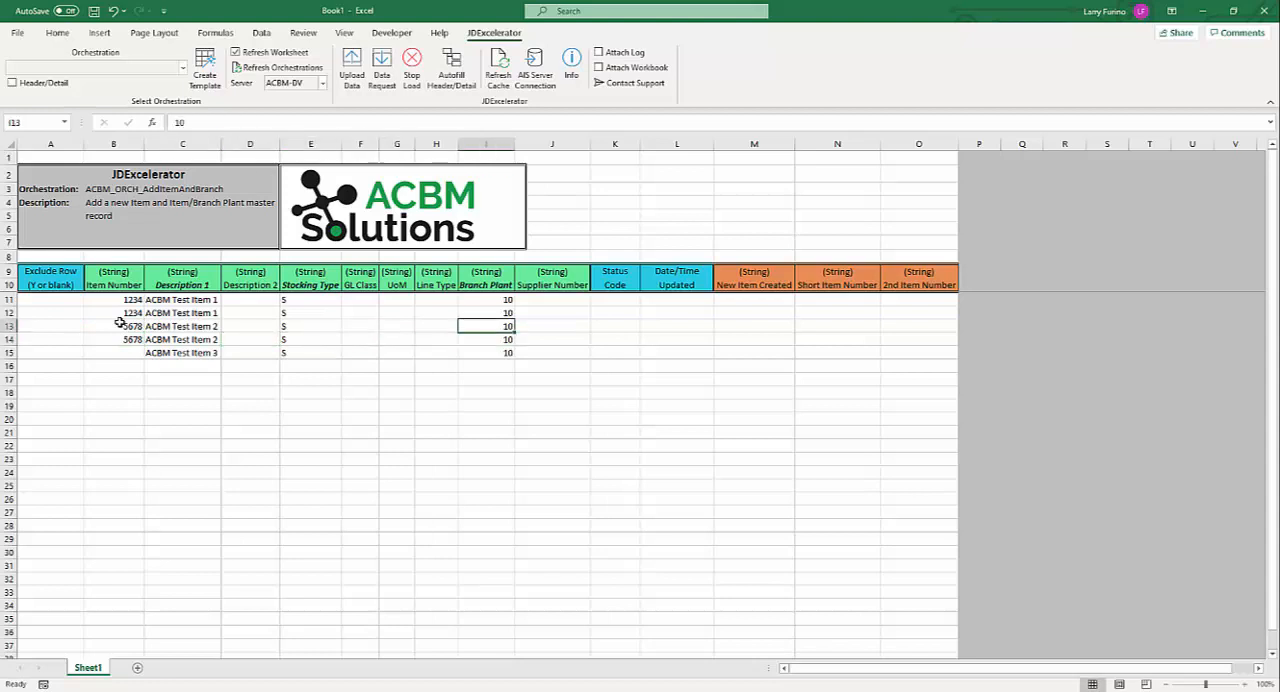
key(Up)
text(20)
key(Down)
key(Down)
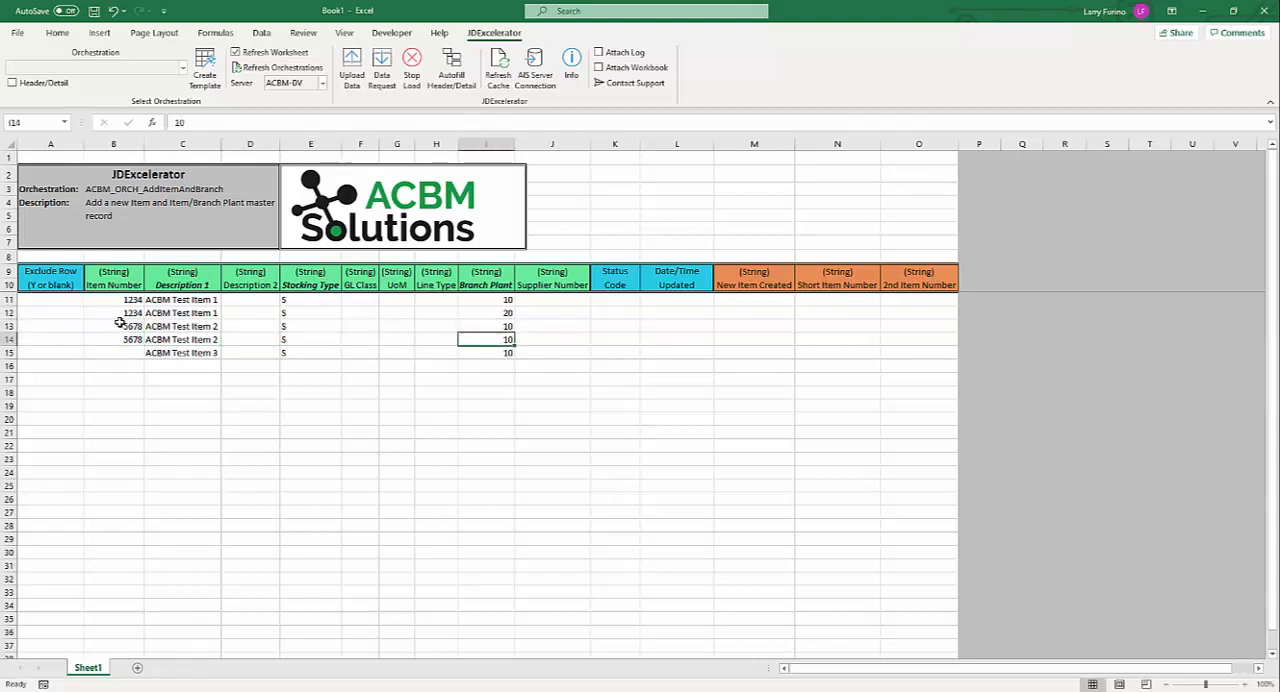
text(20)
key(Down)
key(Up)
key(Up)
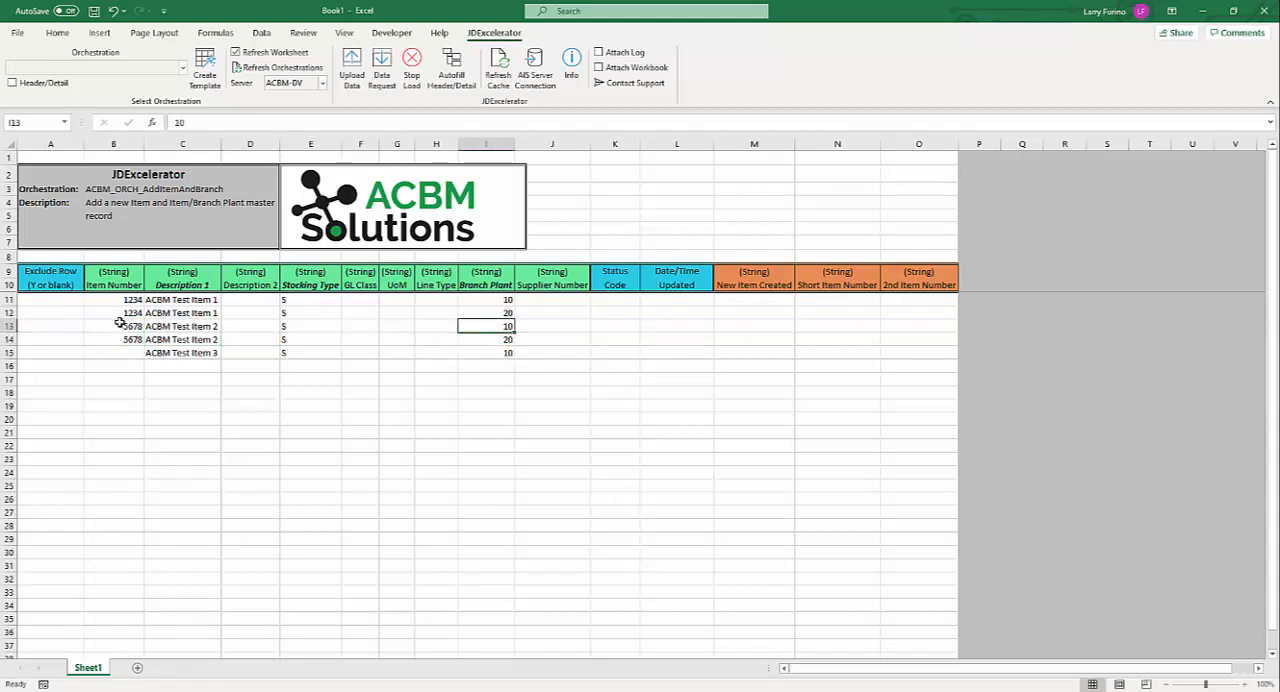
key(Up)
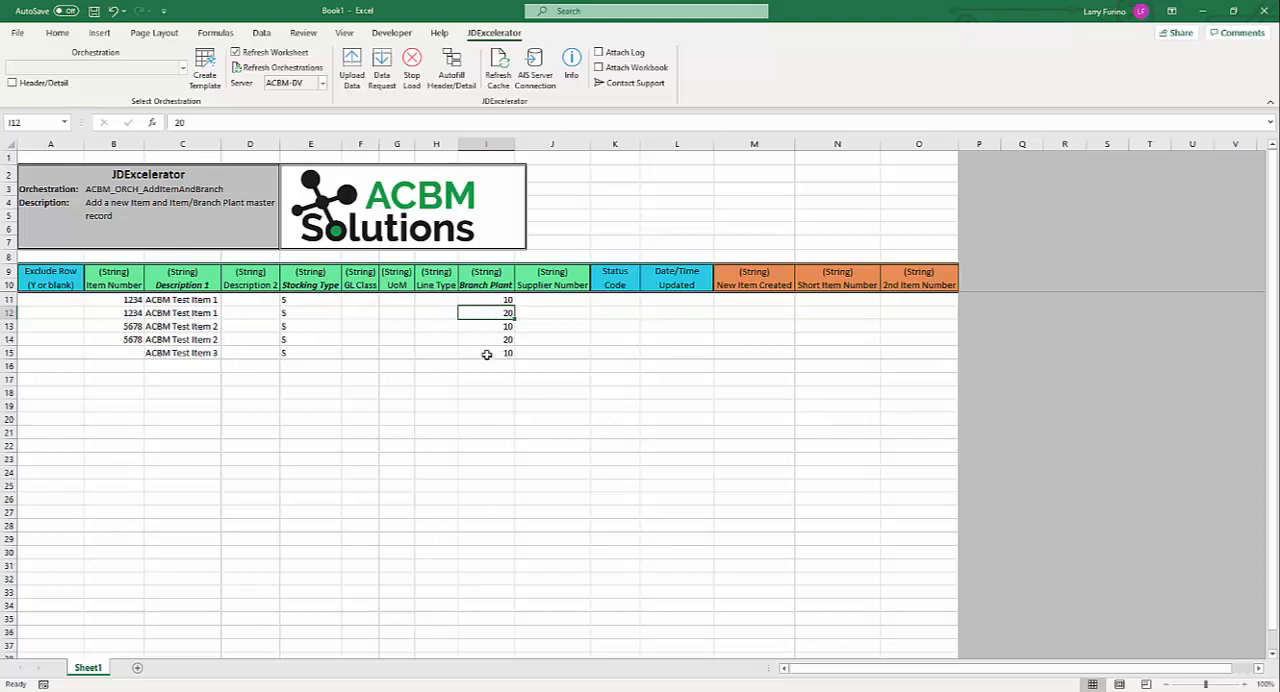
Upload the template's item rows to JD Edwards through the orchestration and confirm the submission.
click(352, 72)
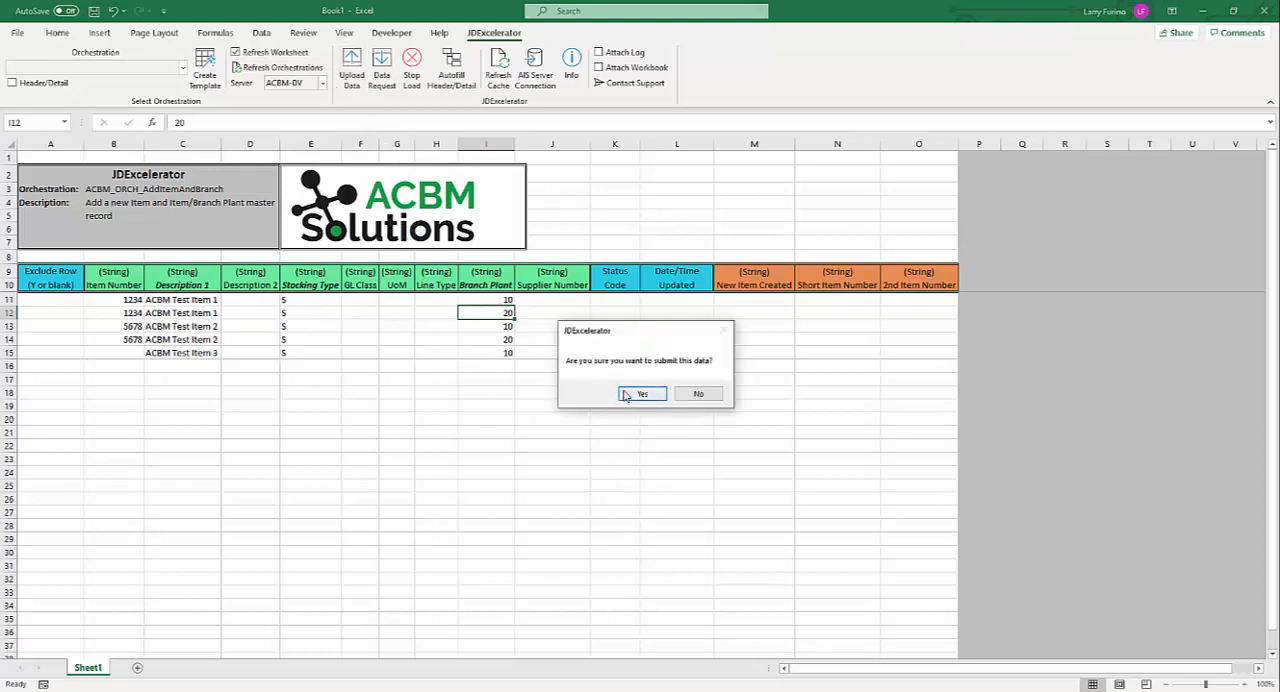
click(628, 397)
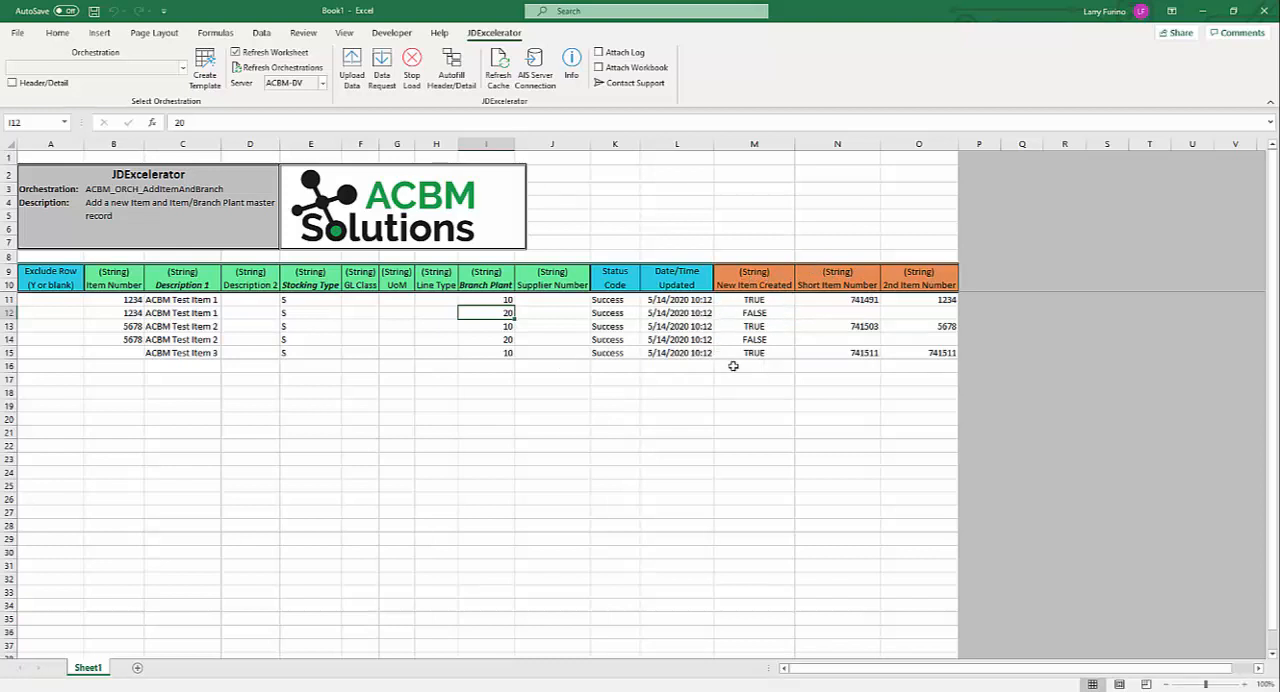
Examine the returned New Item Created, Short Item Number and 2nd Item Number values for rows 11 to 15.
click(758, 300)
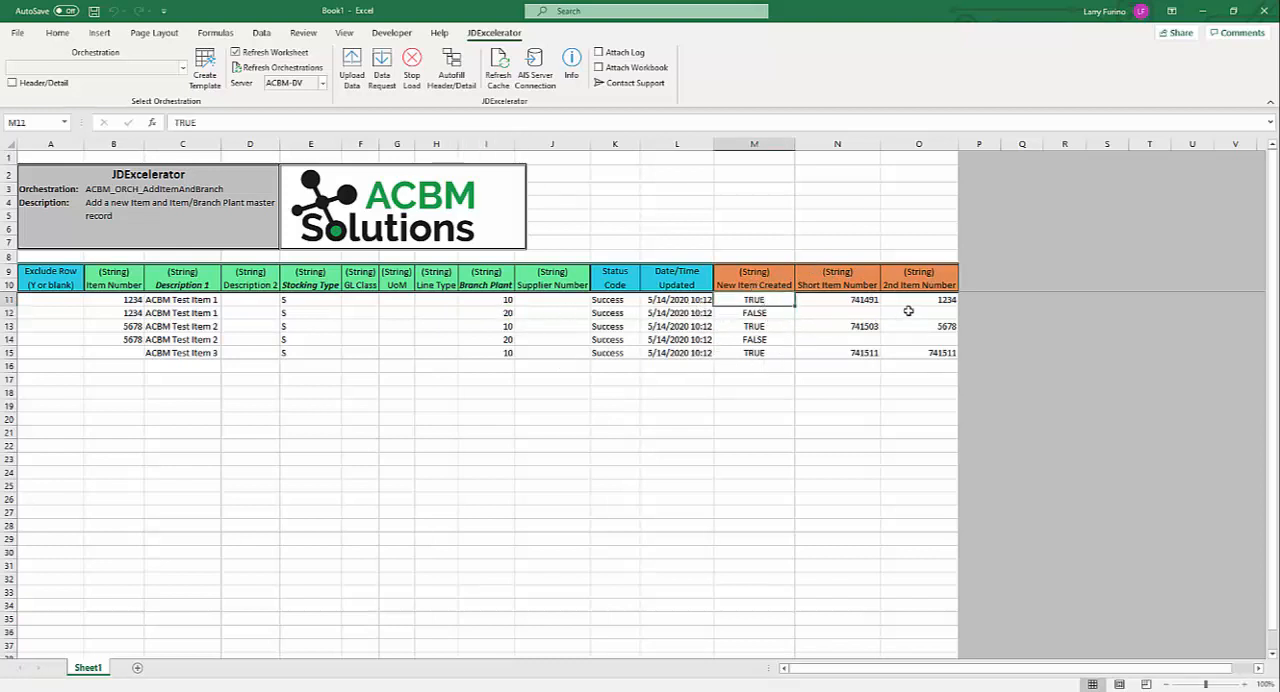
click(843, 299)
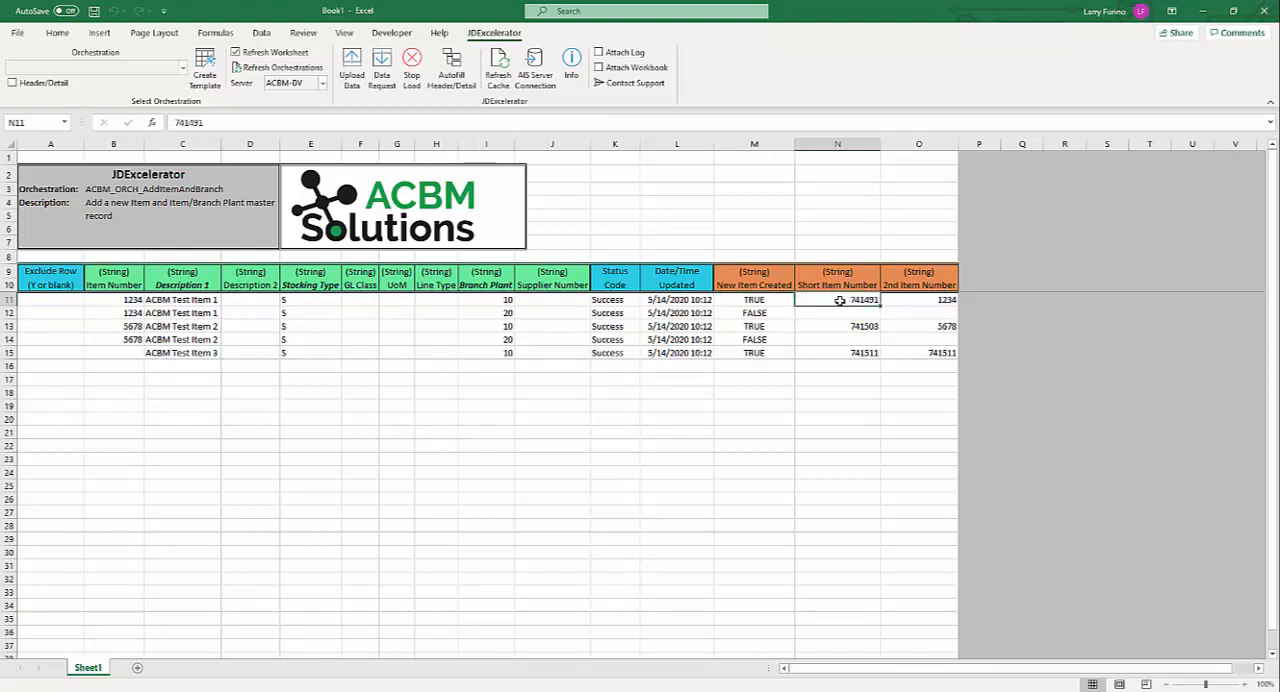
click(927, 298)
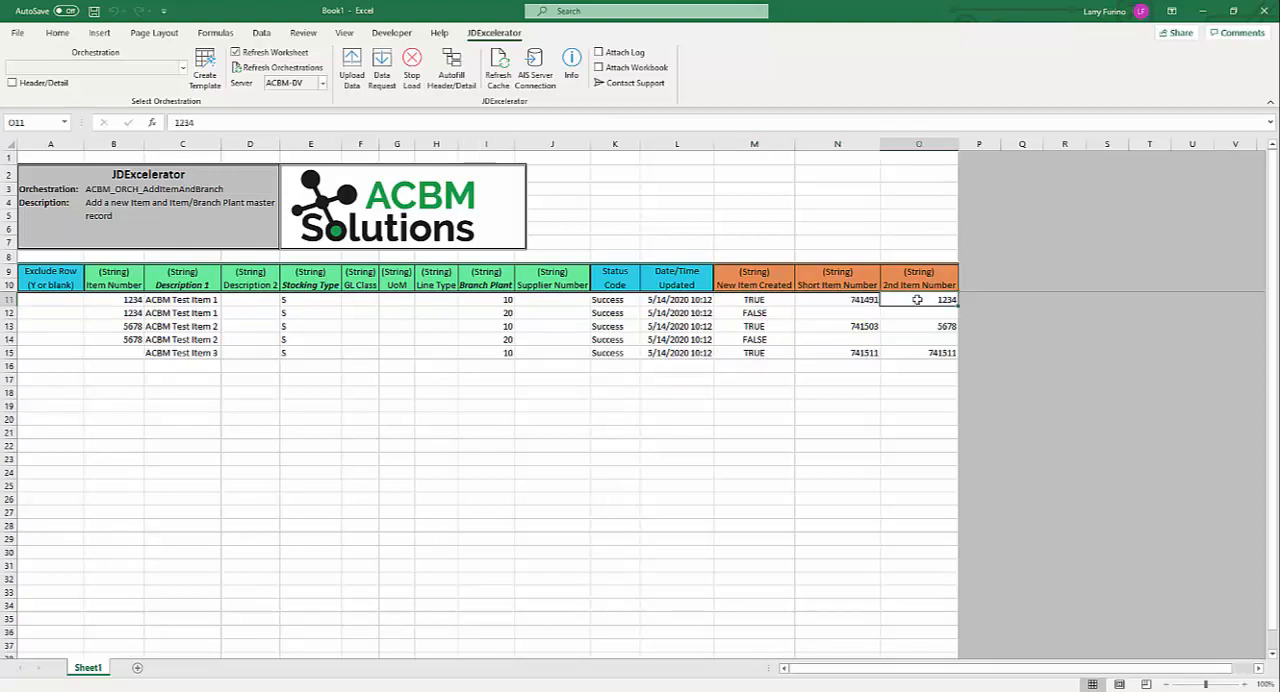
click(757, 314)
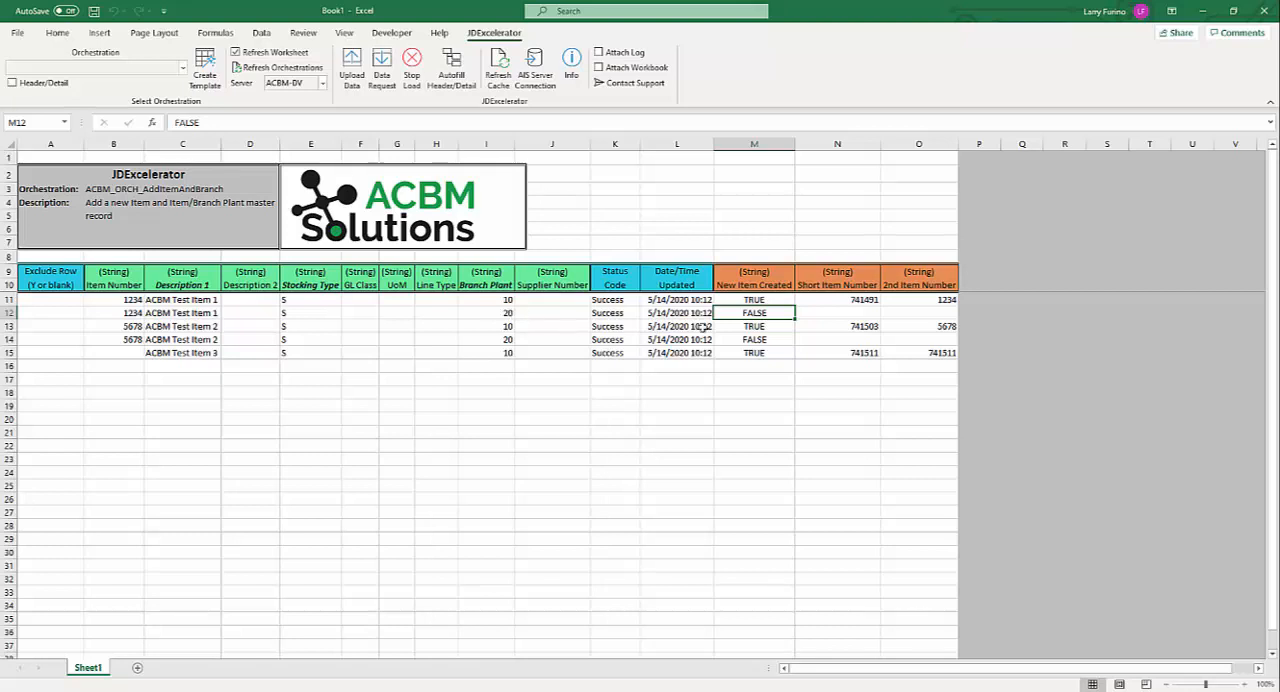
click(753, 327)
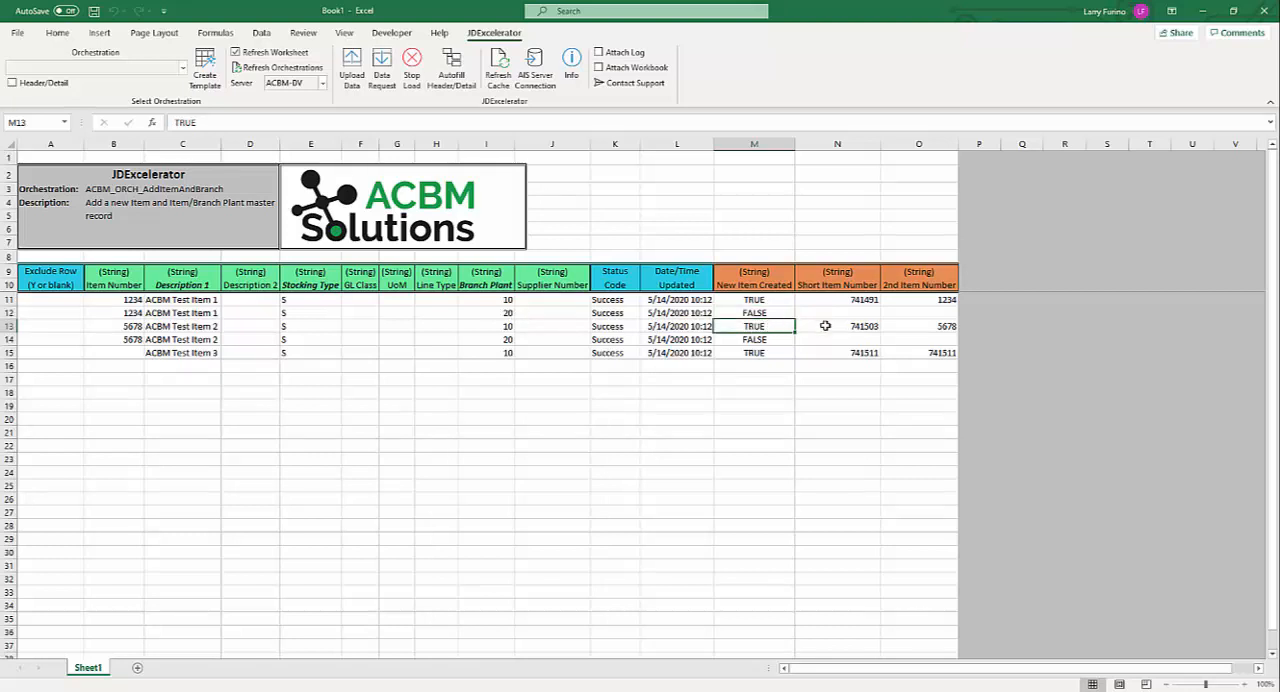
click(746, 341)
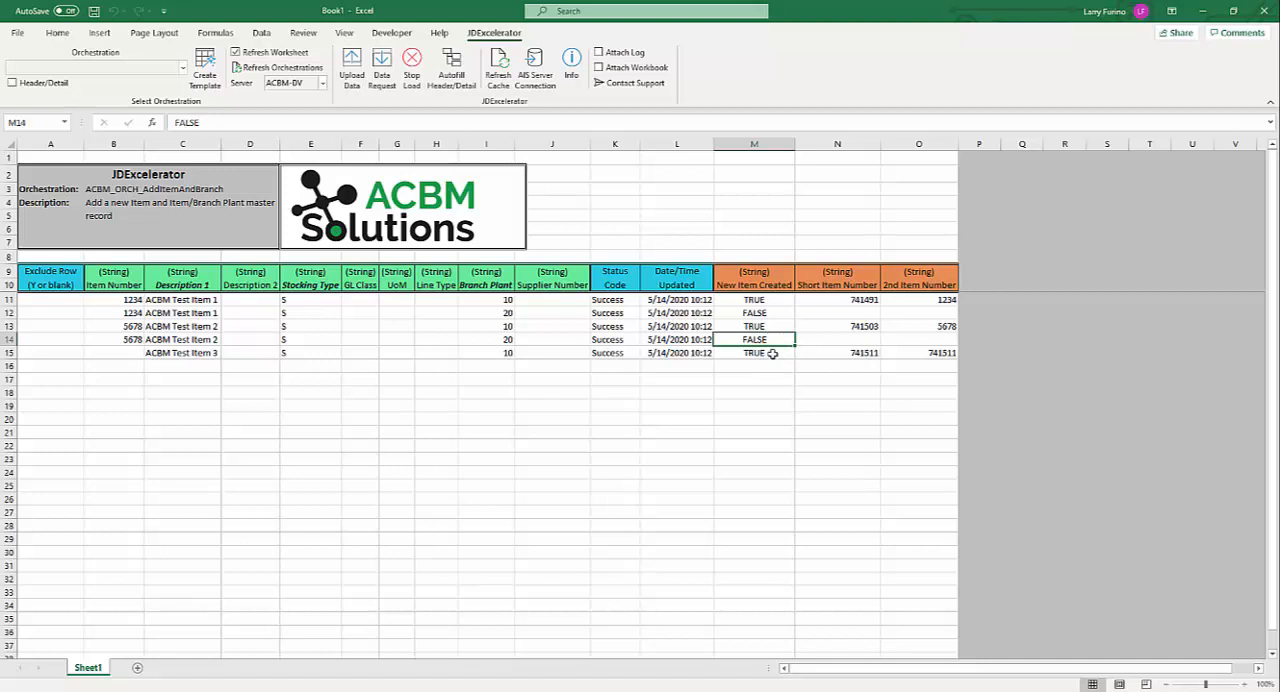
click(773, 353)
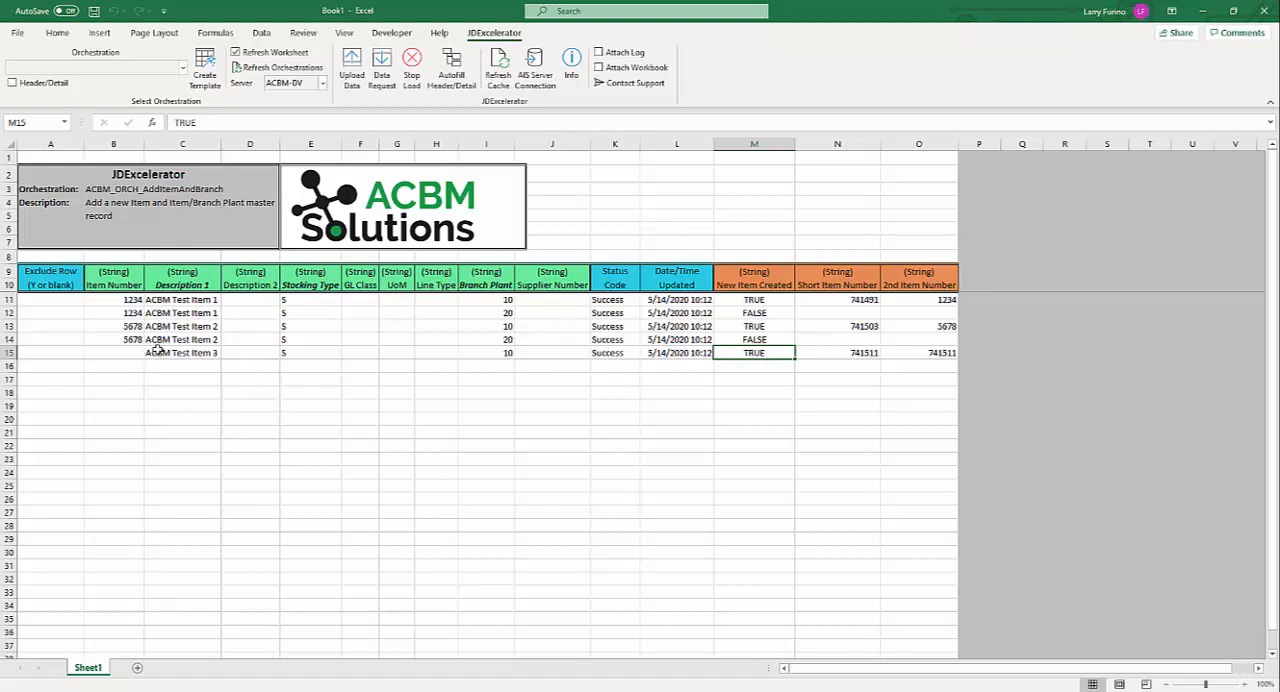
click(950, 353)
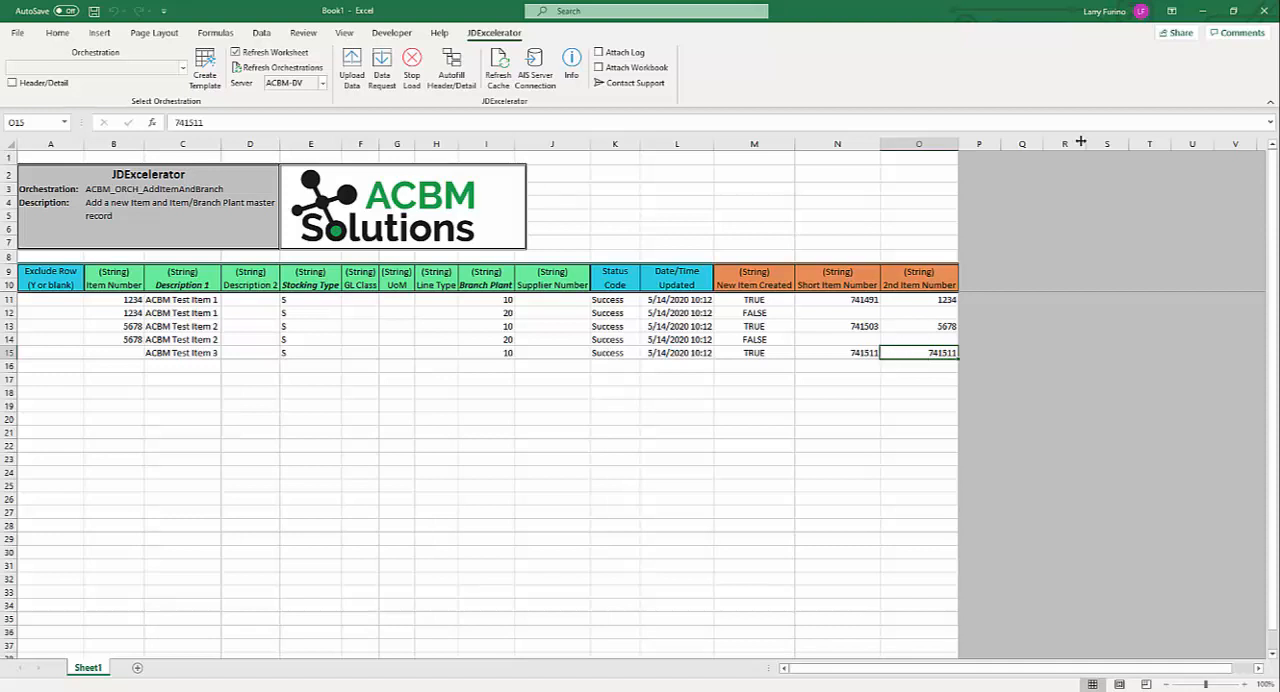
Switch to JD Edwards in the browser and open the item master application P4101 with Fast Path.
click(1203, 11)
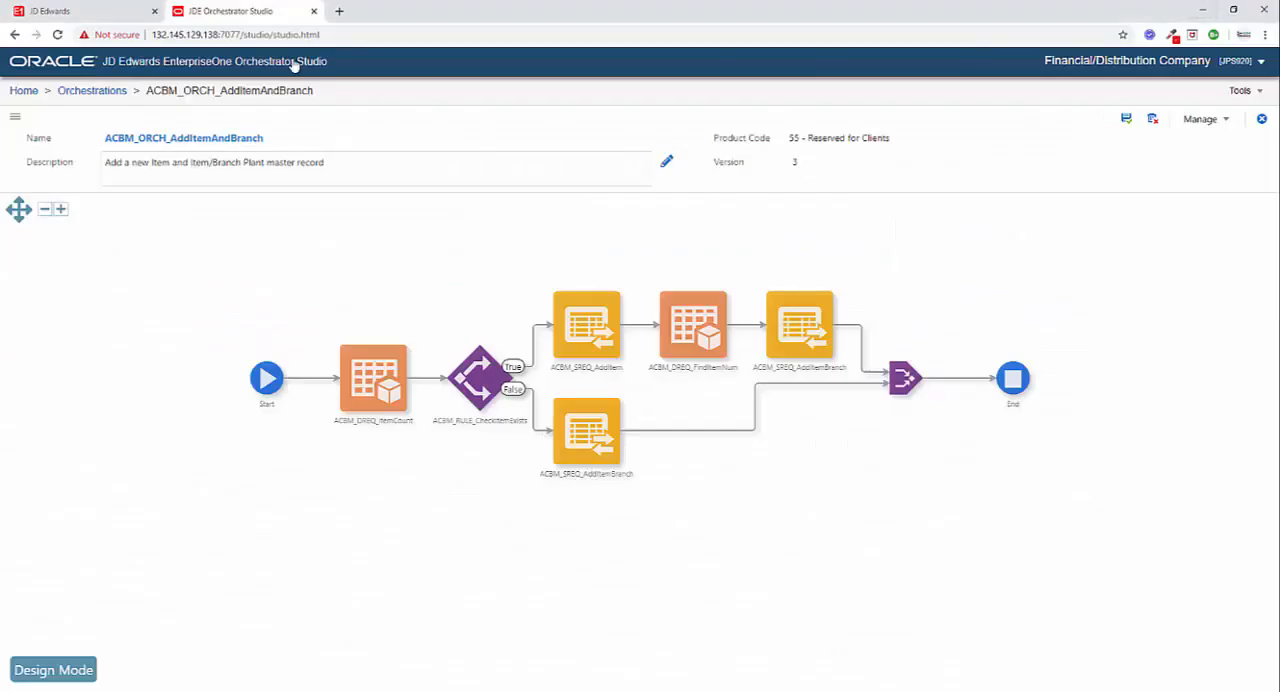
click(125, 16)
click(624, 417)
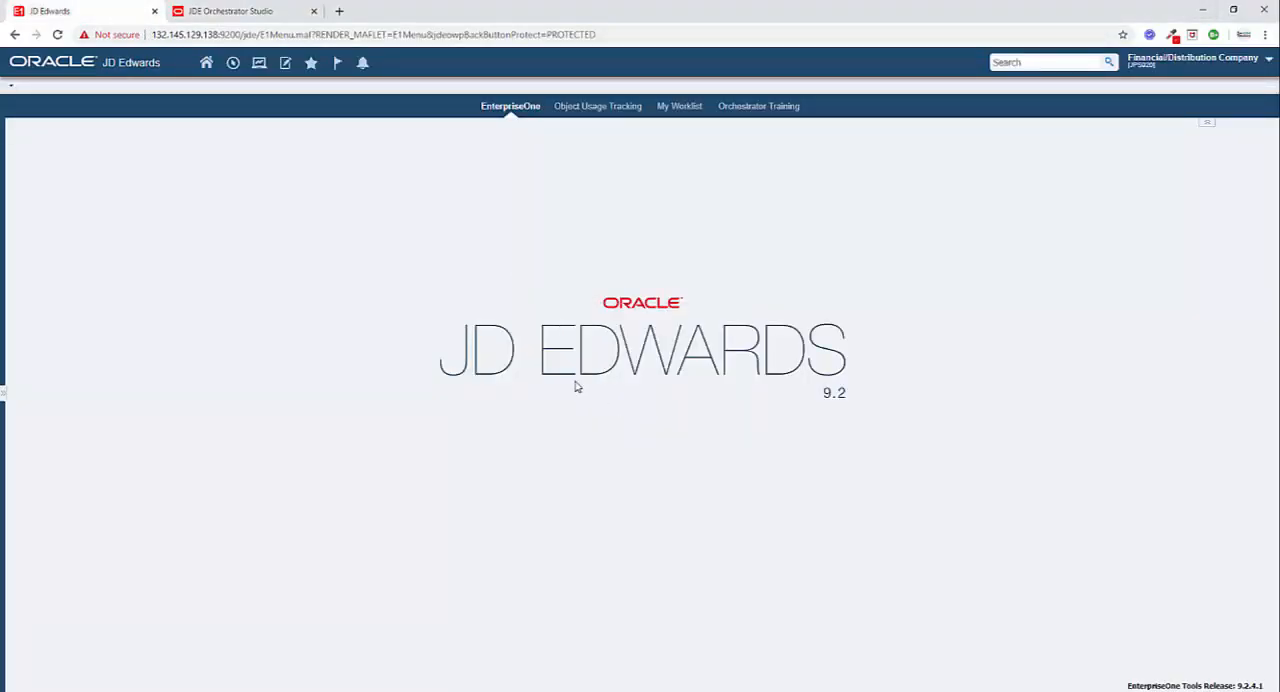
click(233, 65)
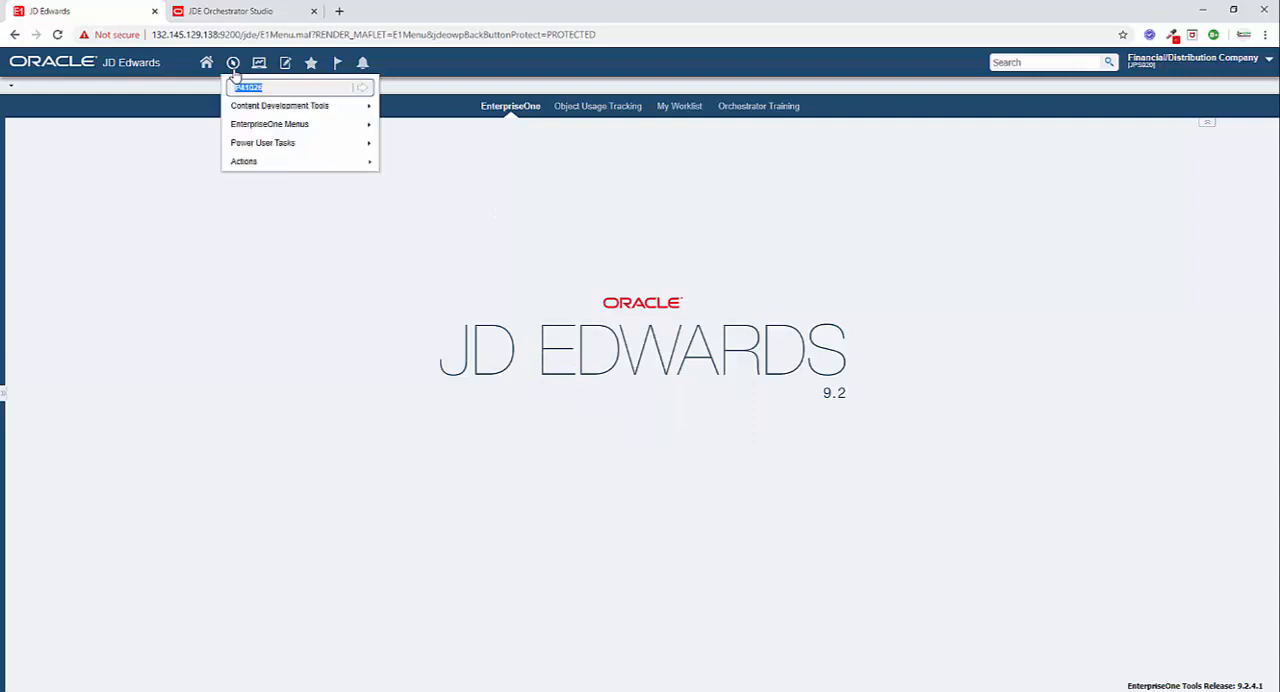
click(282, 87)
key(BackSpace)
key(BackSpace)
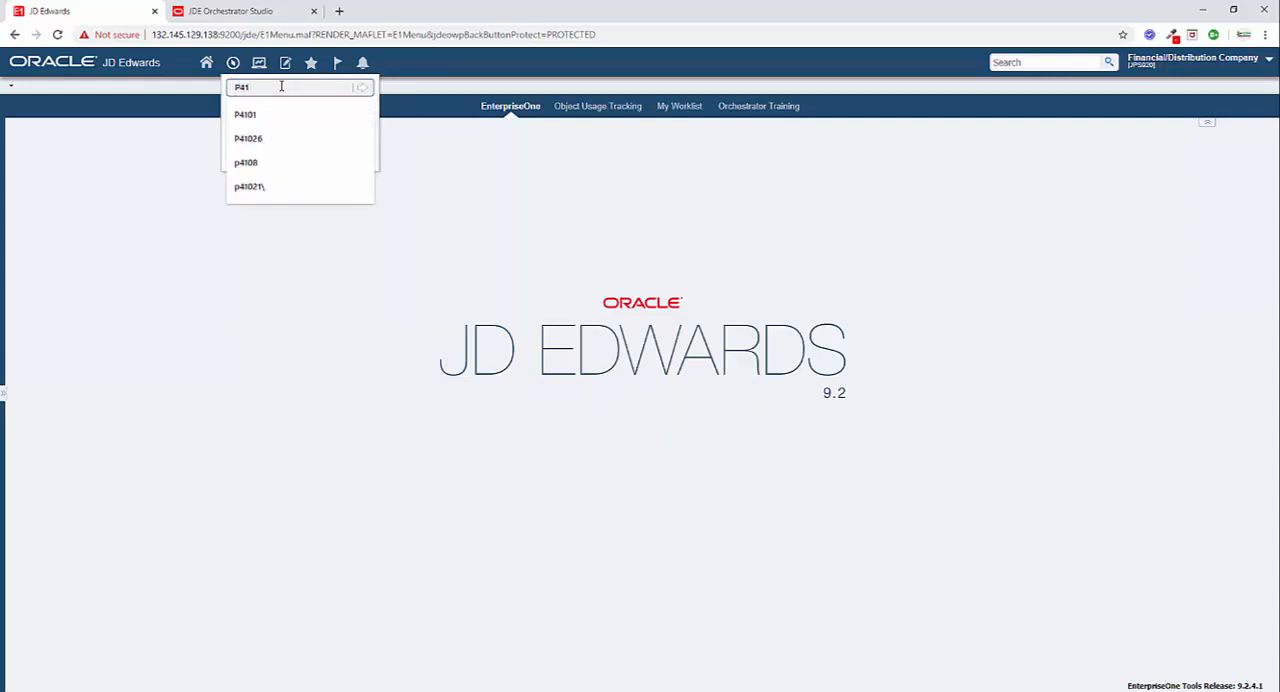
text(01)
key(Return)
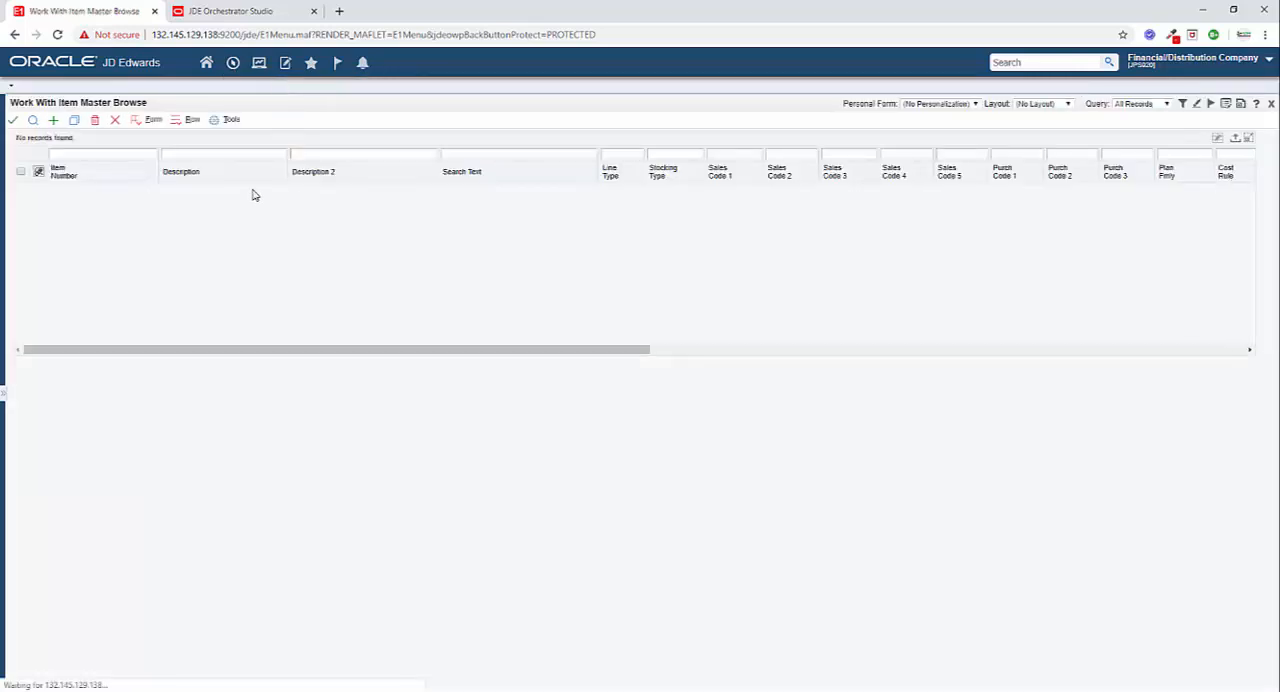
Search the item master for descriptions matching *ACBM* and compare the records with the upload results in Excel.
click(222, 155)
text(*ACBM*)
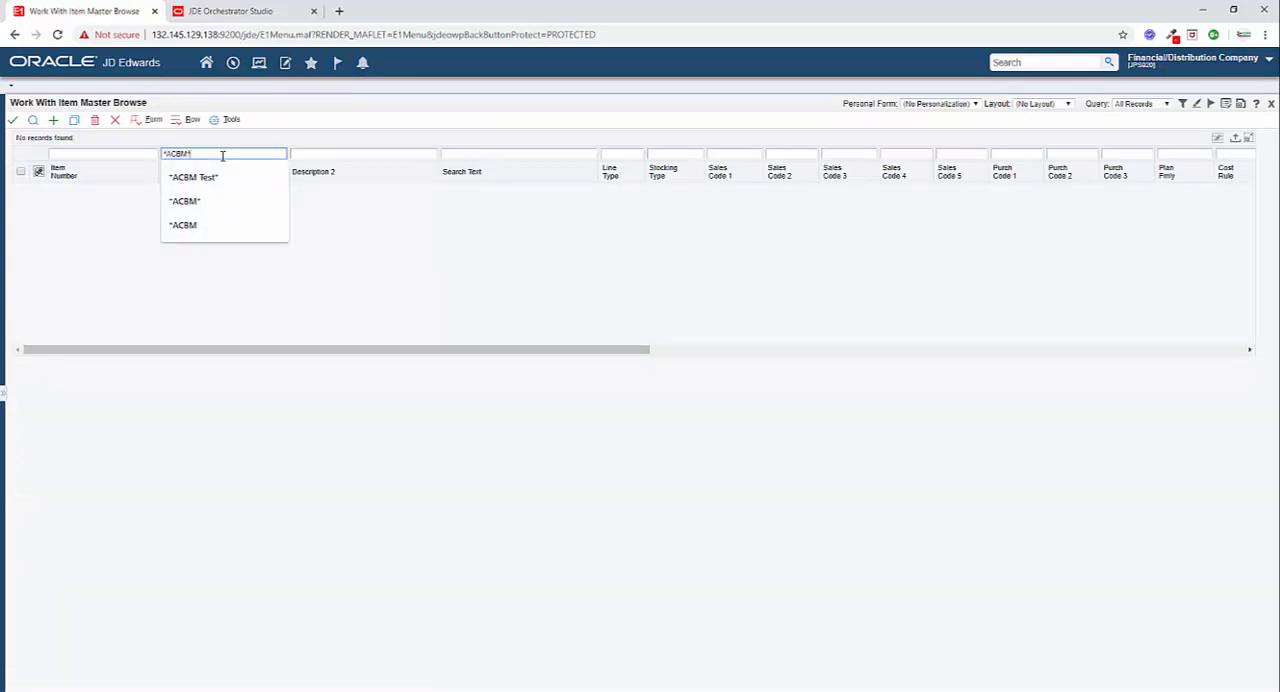
key(Return)
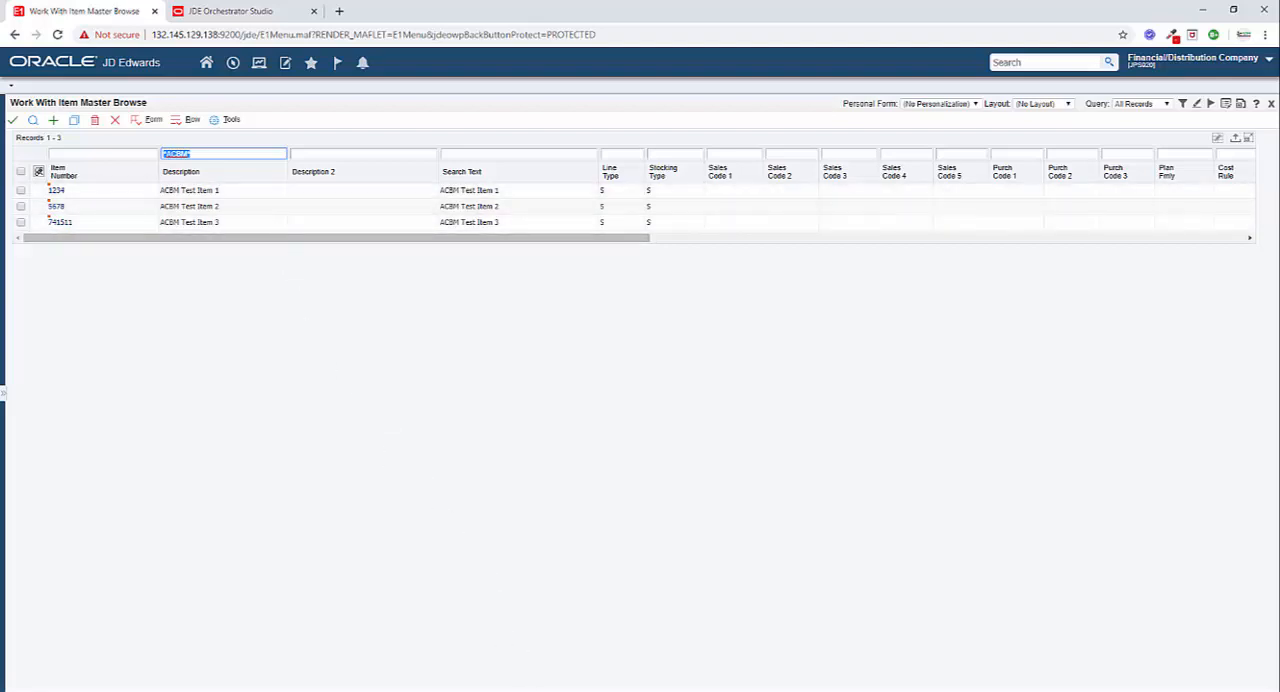
key(alt+Tab)
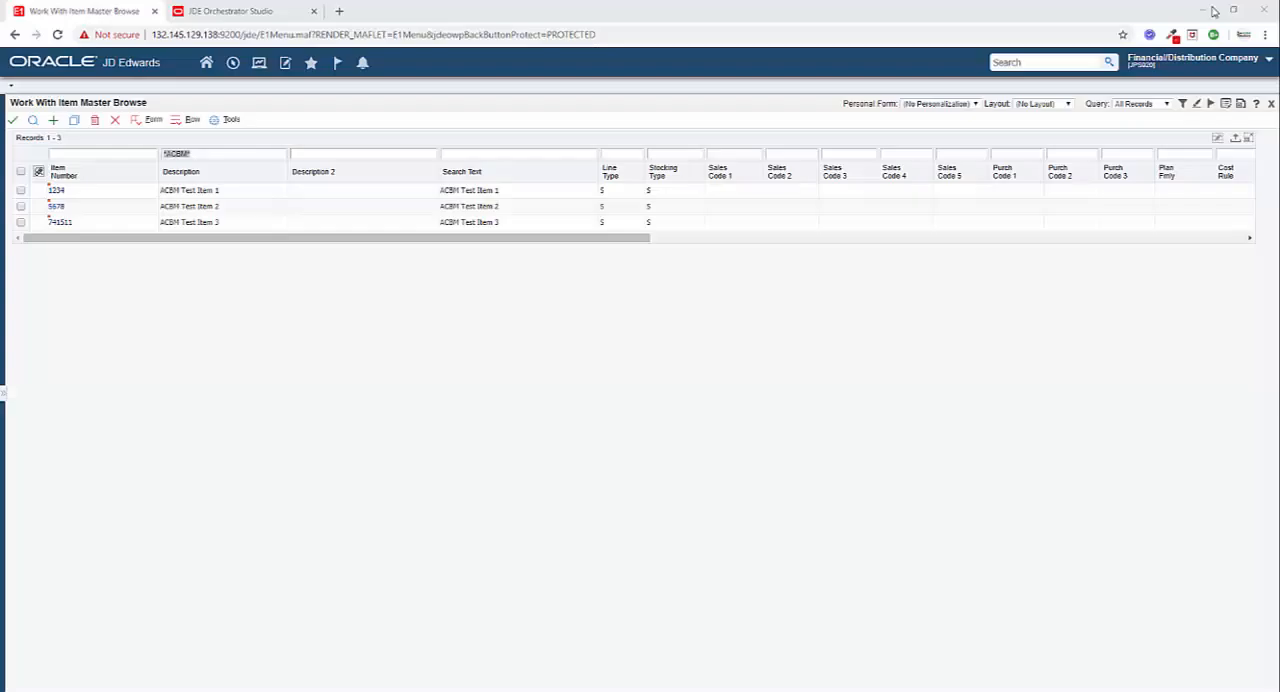
click(1202, 11)
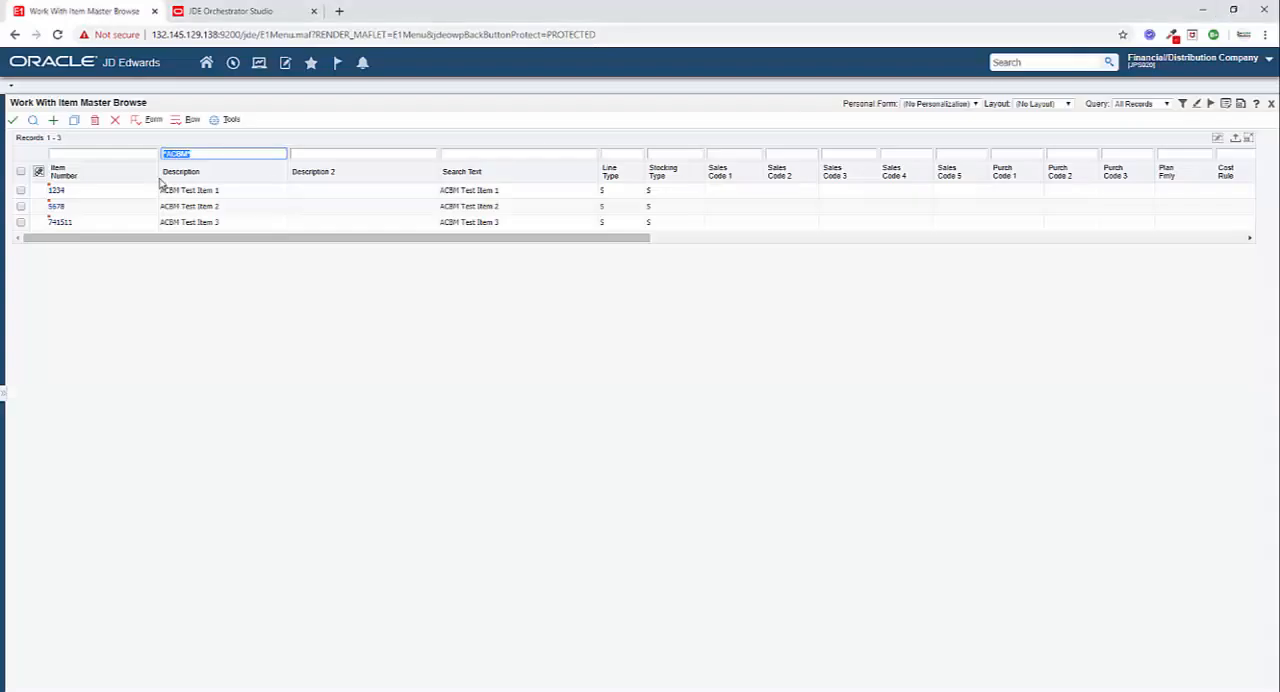
Open the item branch application P41026 with Fast Path.
click(233, 62)
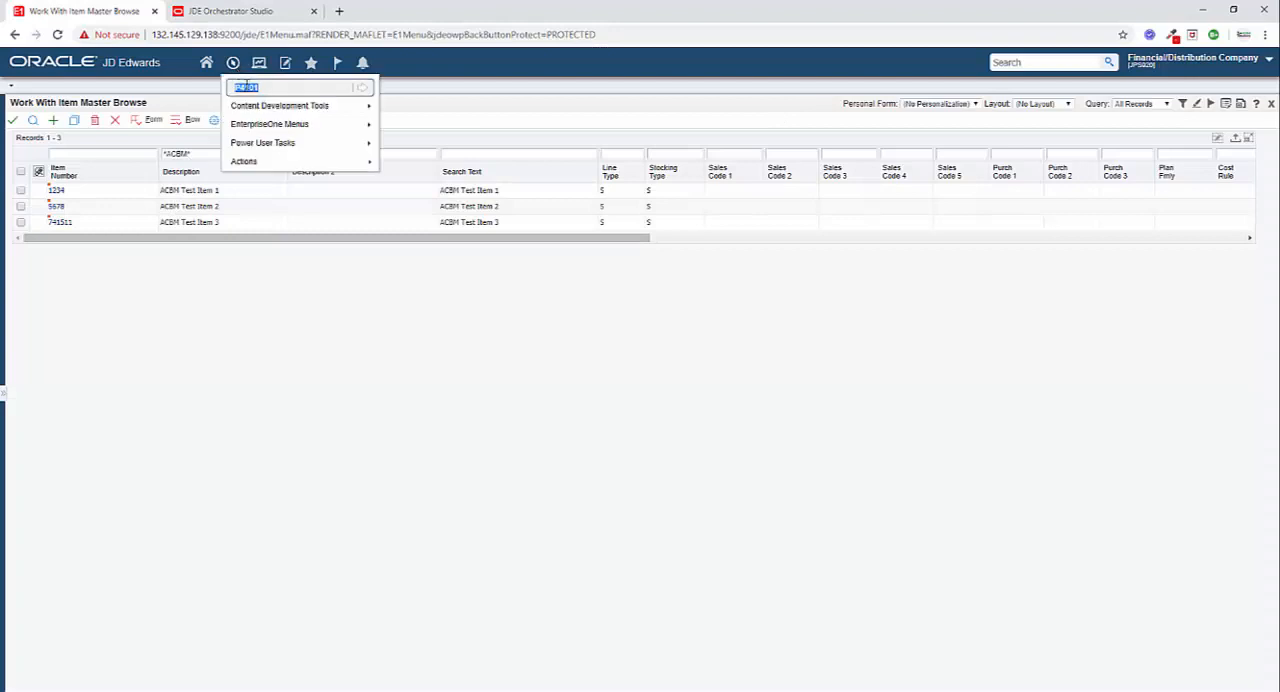
click(269, 88)
key(BackSpace)
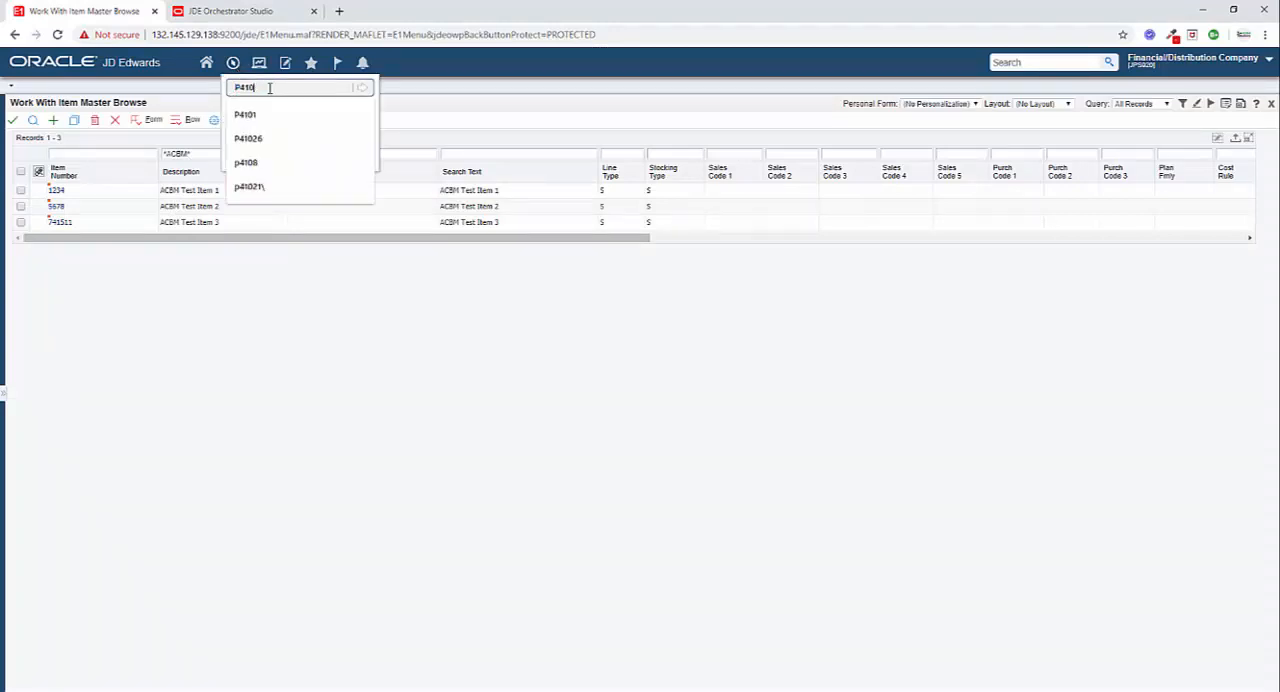
text(26)
key(Return)
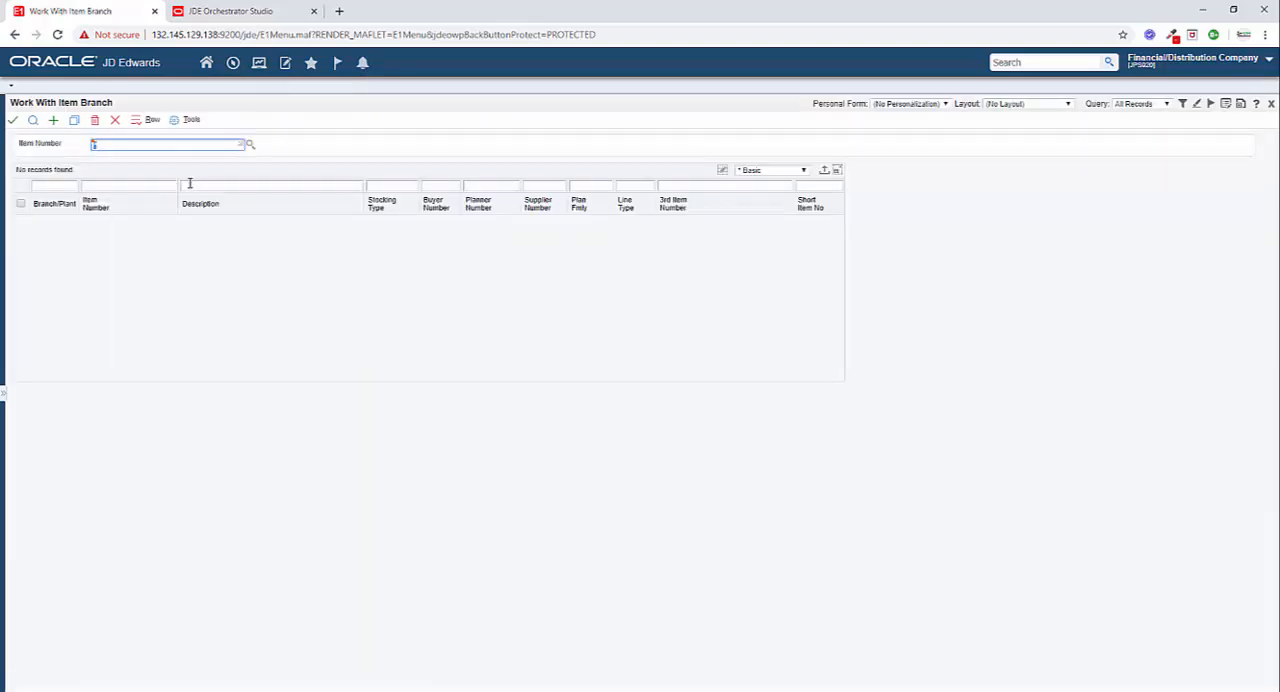
Search the item branch records for descriptions matching *ACBM*.
click(190, 185)
text(*ACBM)
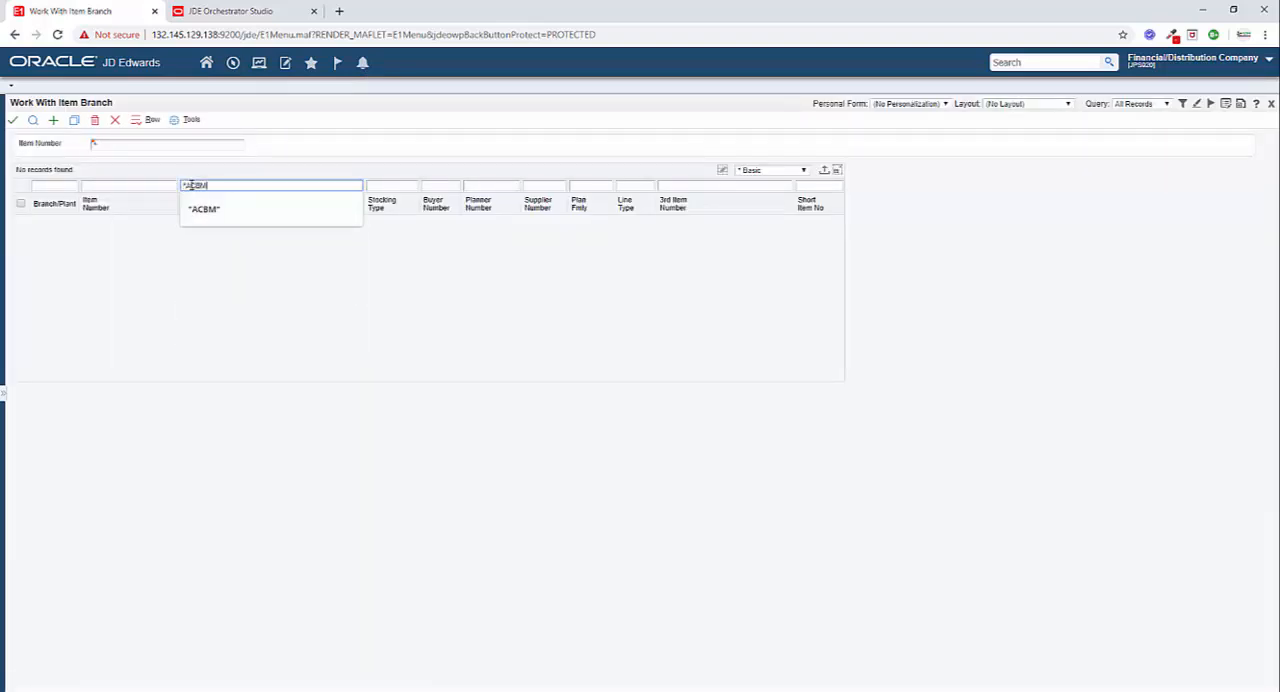
key(Return)
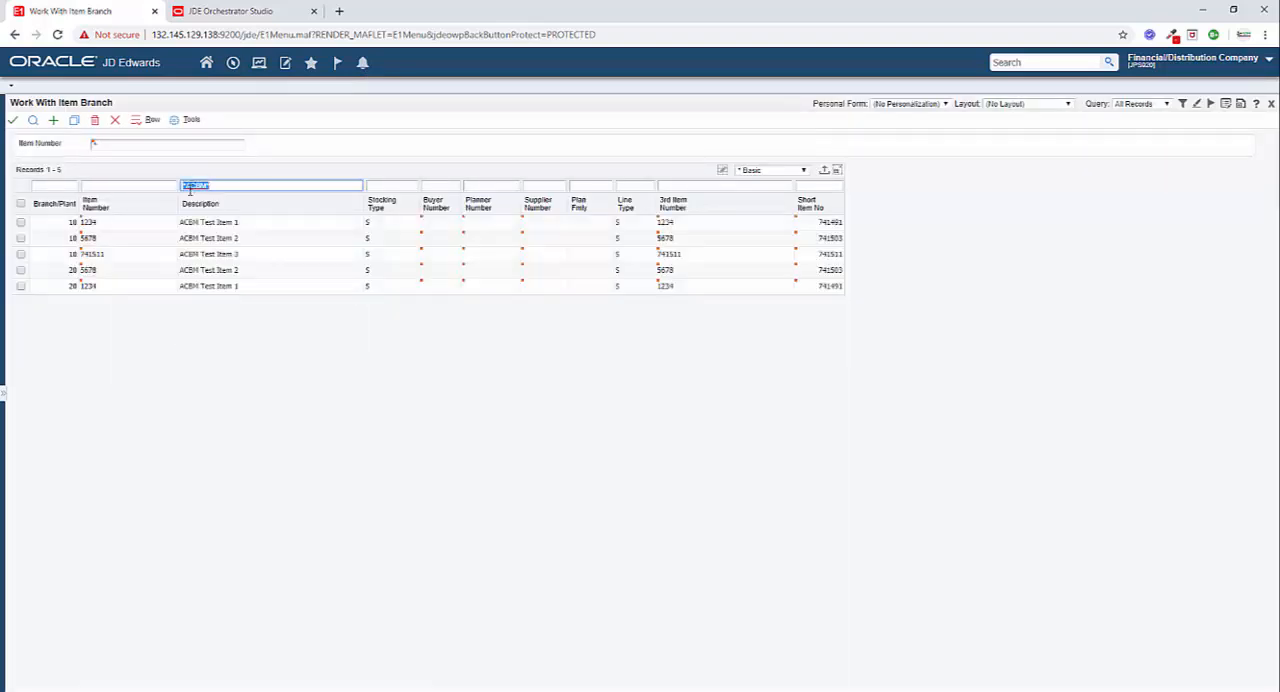